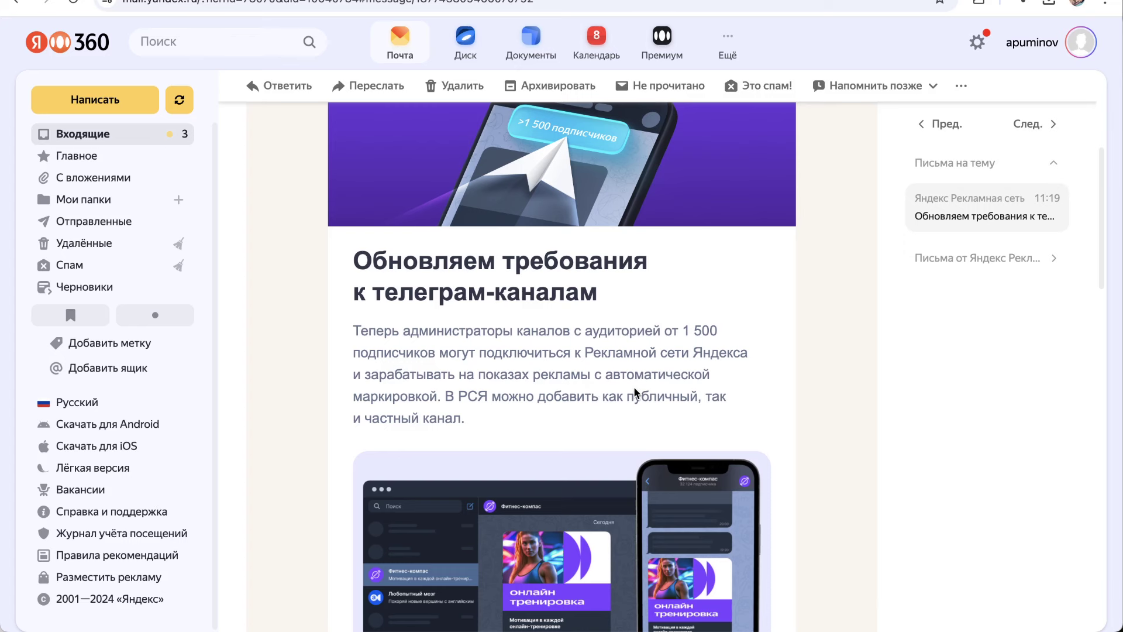
- Read through the email about the updated Telegram channel requirements and the benefits of monetizing a channel with РСЯ
scroll(635, 392, down, 1)
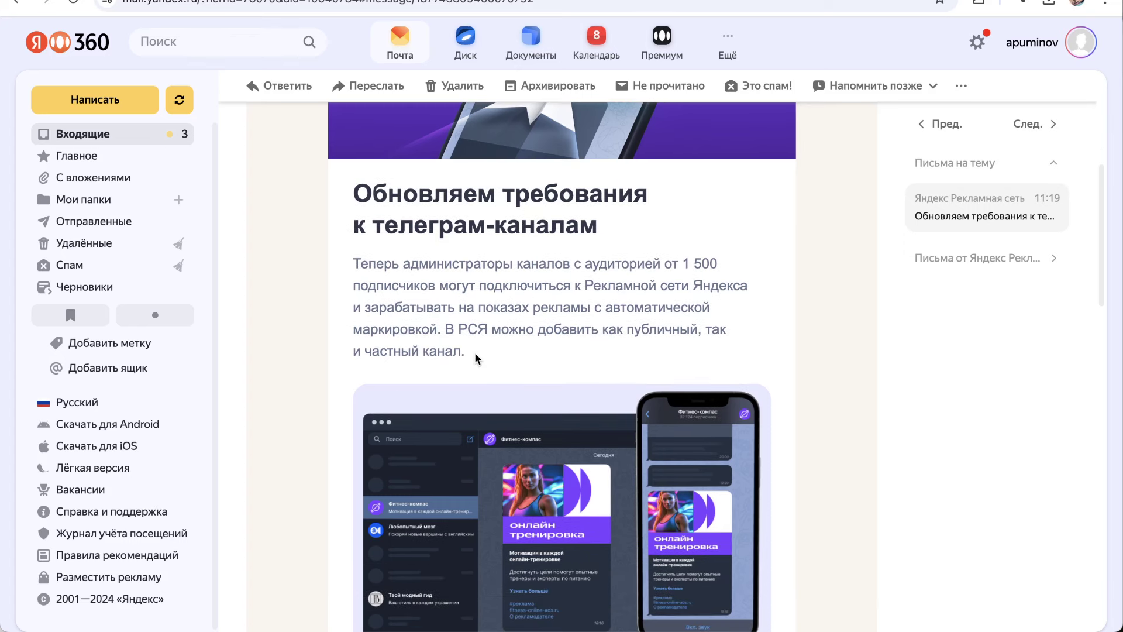
scroll(556, 342, down, 3)
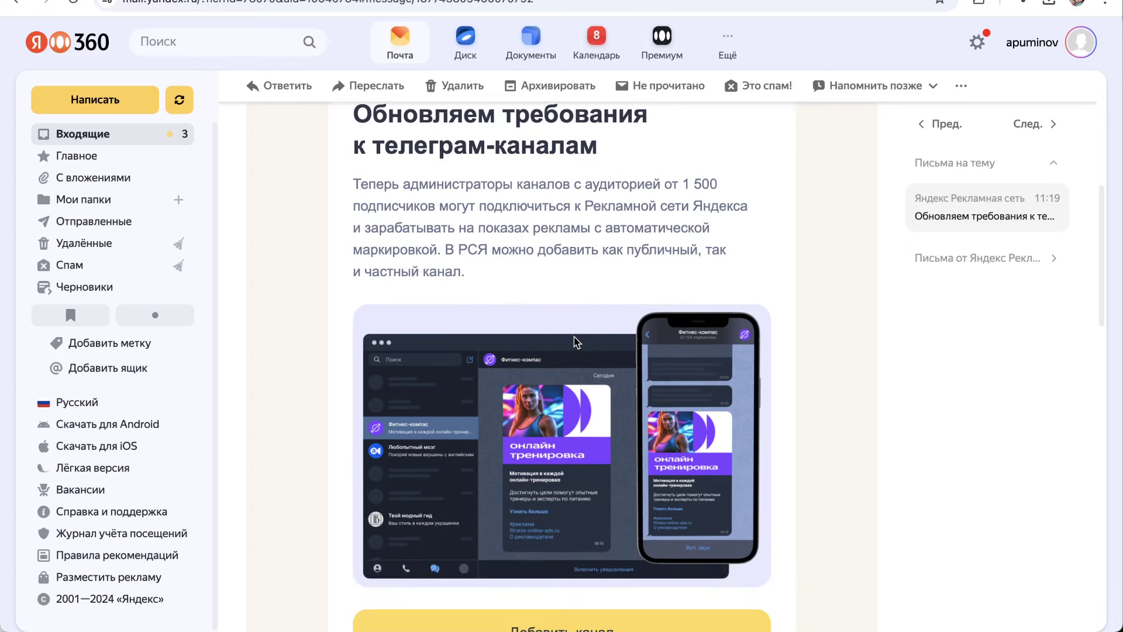
scroll(574, 342, down, 6)
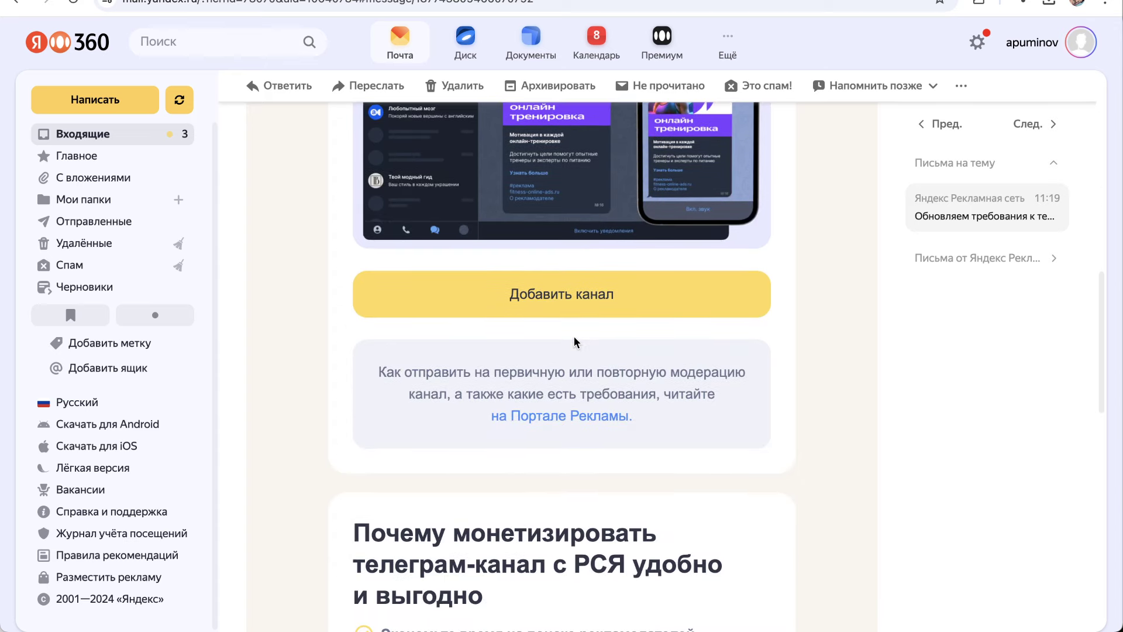
scroll(575, 342, down, 2)
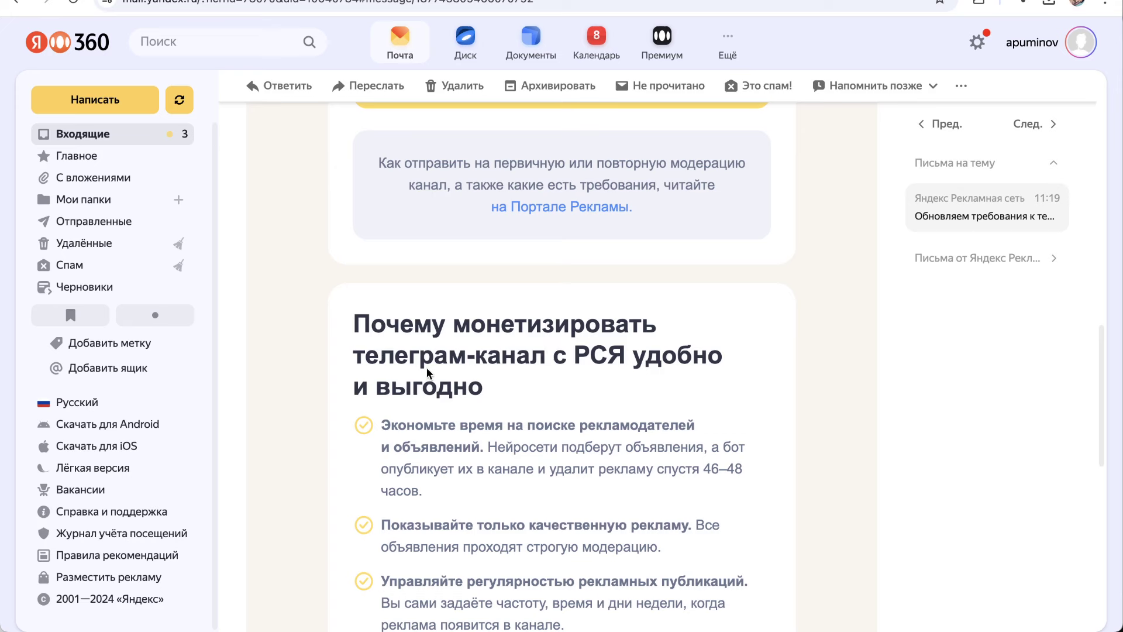
scroll(427, 372, down, 1)
scroll(427, 372, down, 2)
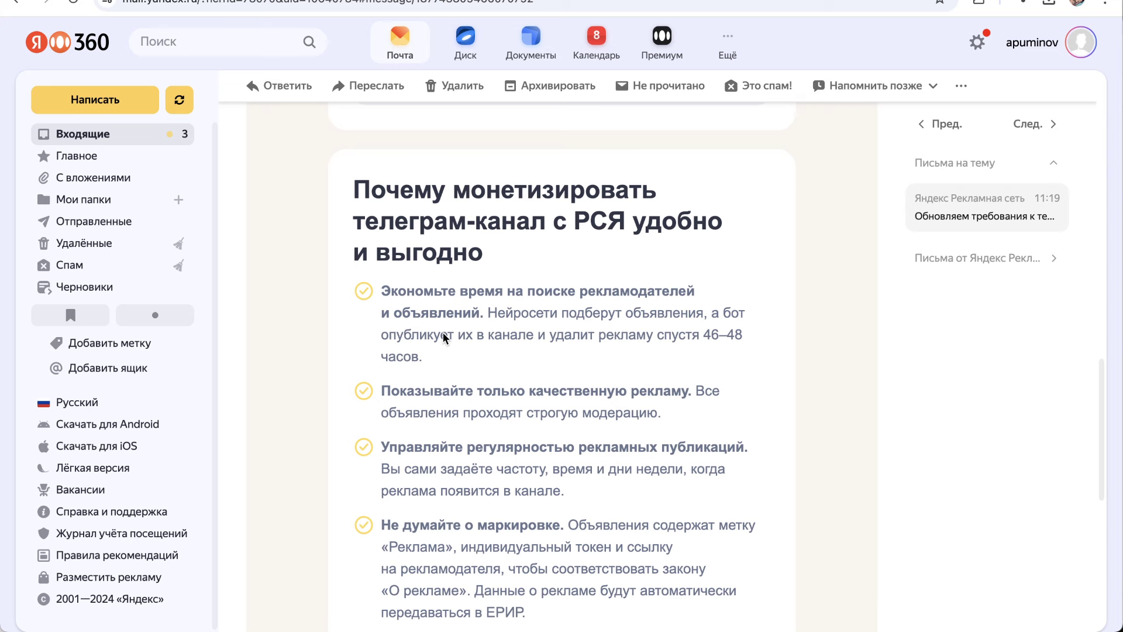
scroll(443, 338, down, 1)
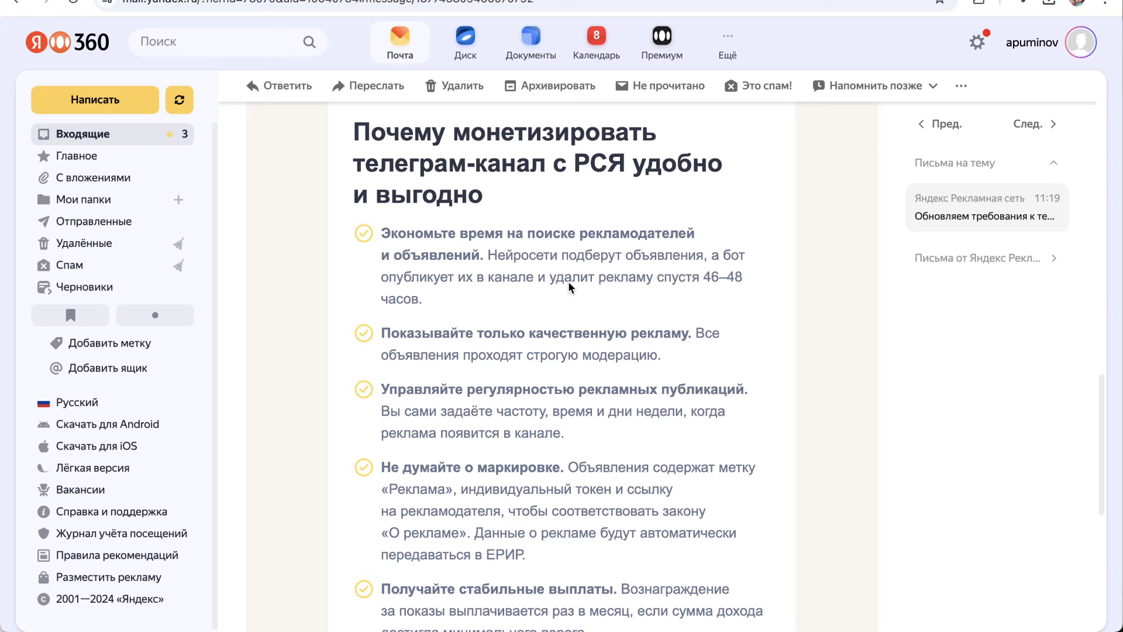
scroll(568, 287, down, 1)
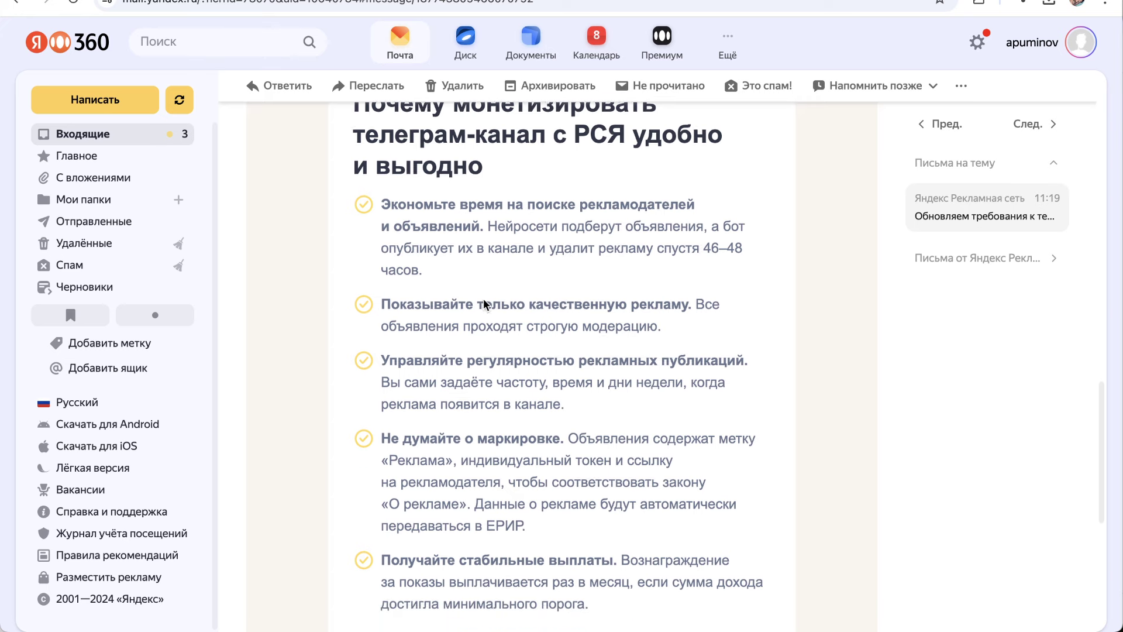
scroll(484, 302, down, 2)
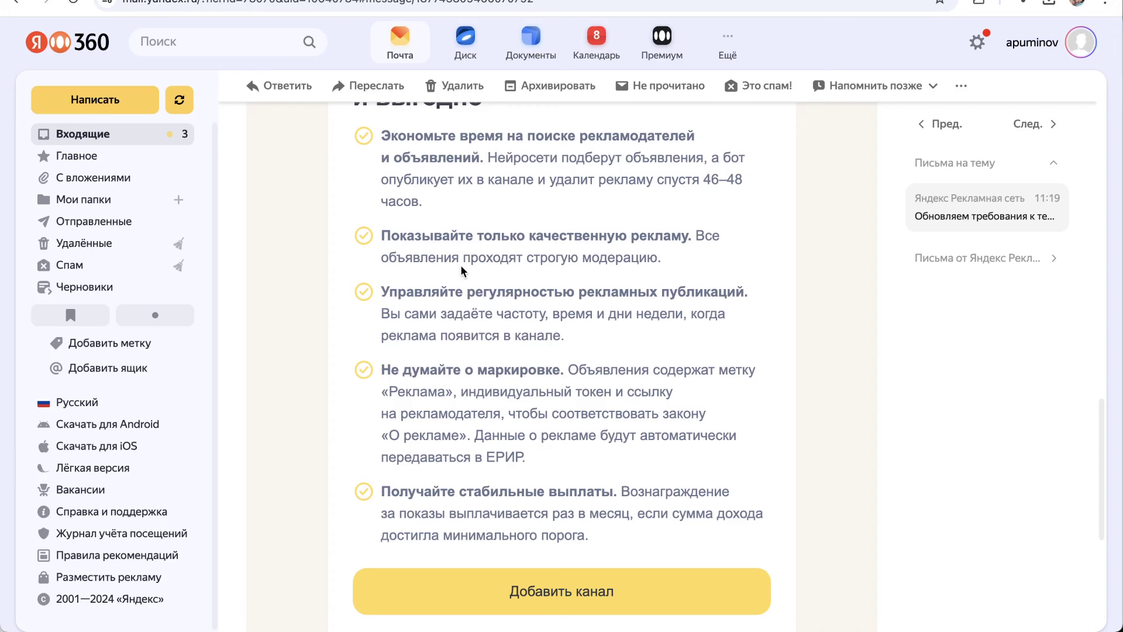
scroll(527, 267, down, 1)
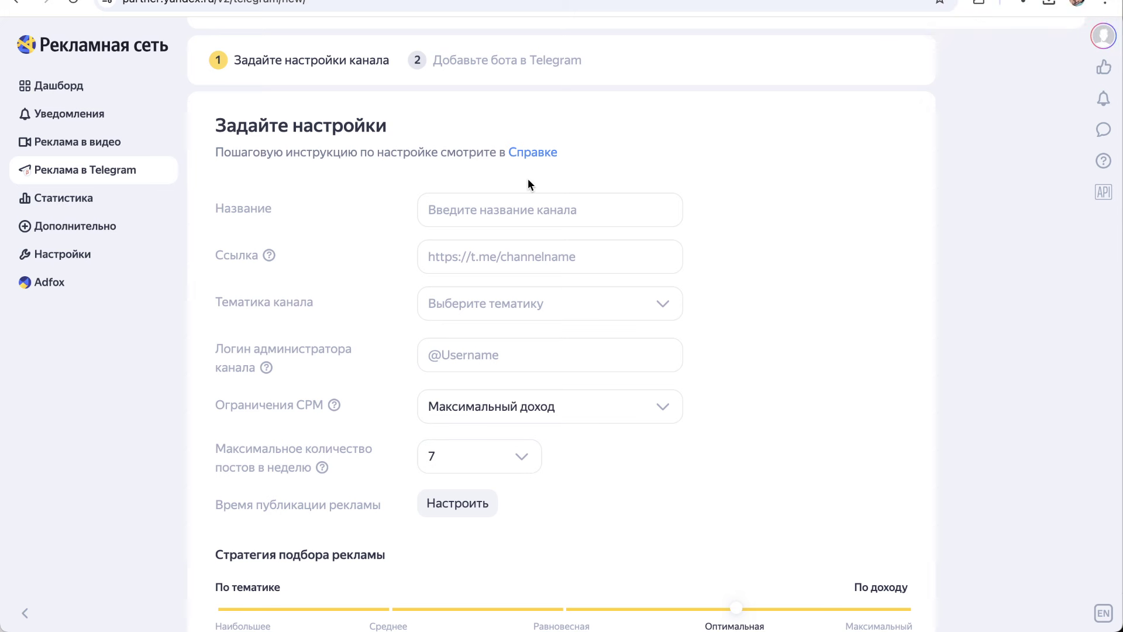
- Enter "Онлайн бизнес 86" as the name of the new Telegram channel
click(538, 215)
text(jy)
key(BackSpace)
key(BackSpace)
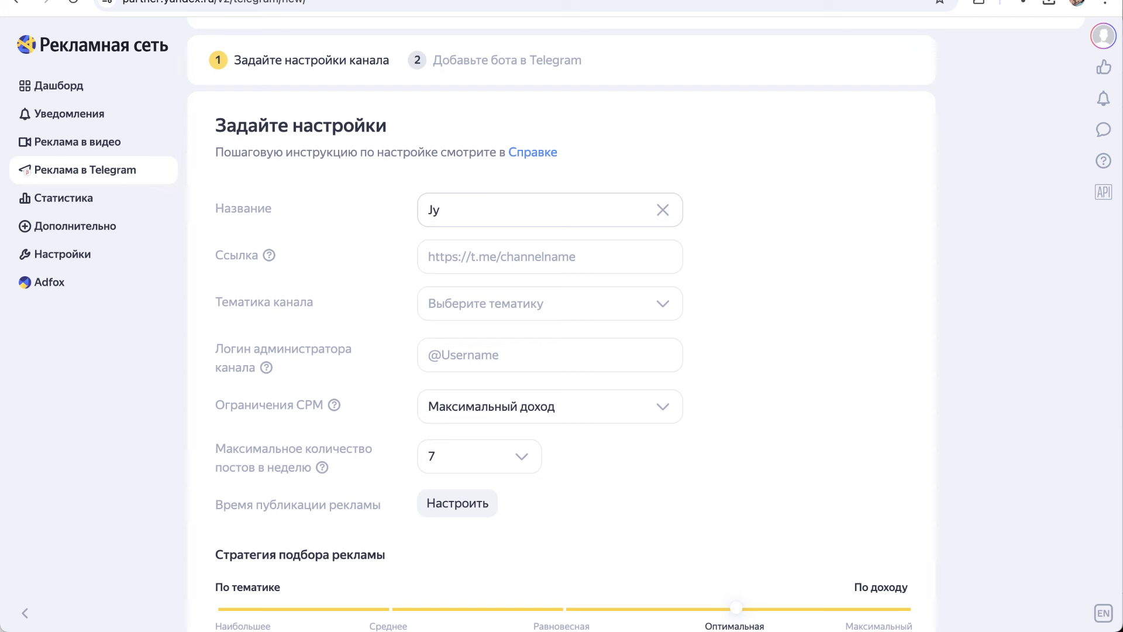
text(Онлайн бизнес 86)
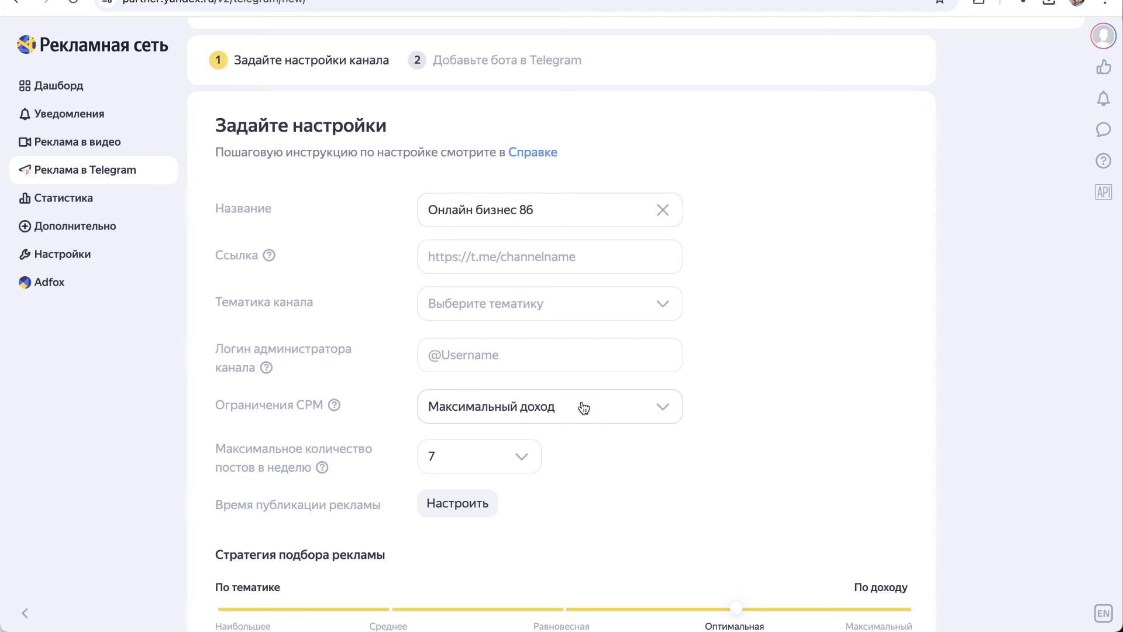
click(554, 263)
text(рр)
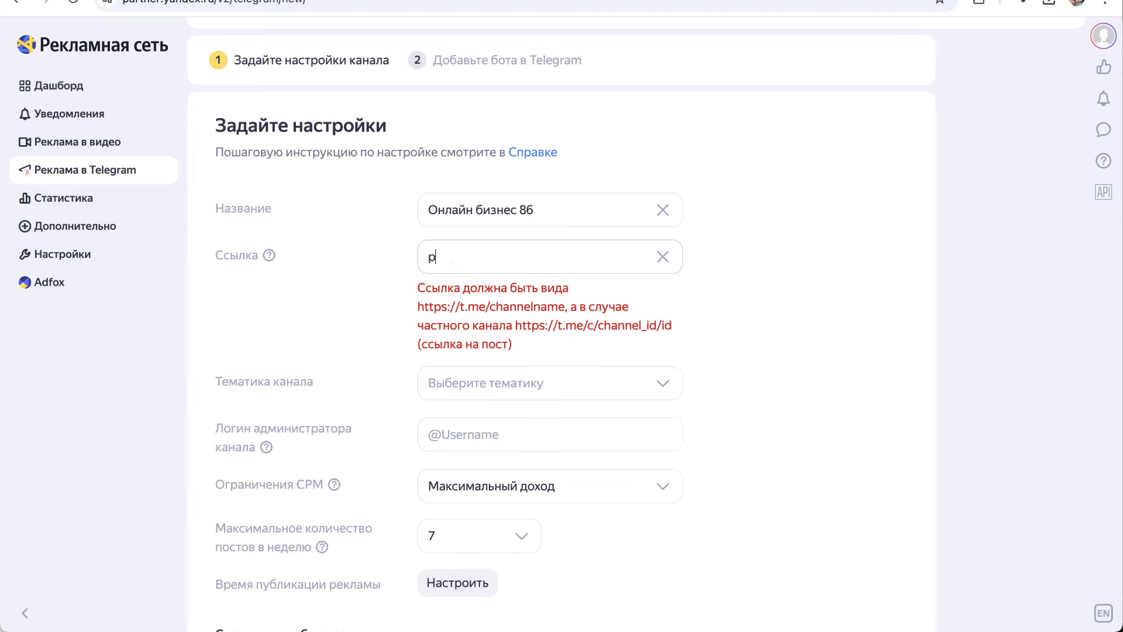
key(BackSpace)
key(BackSpace)
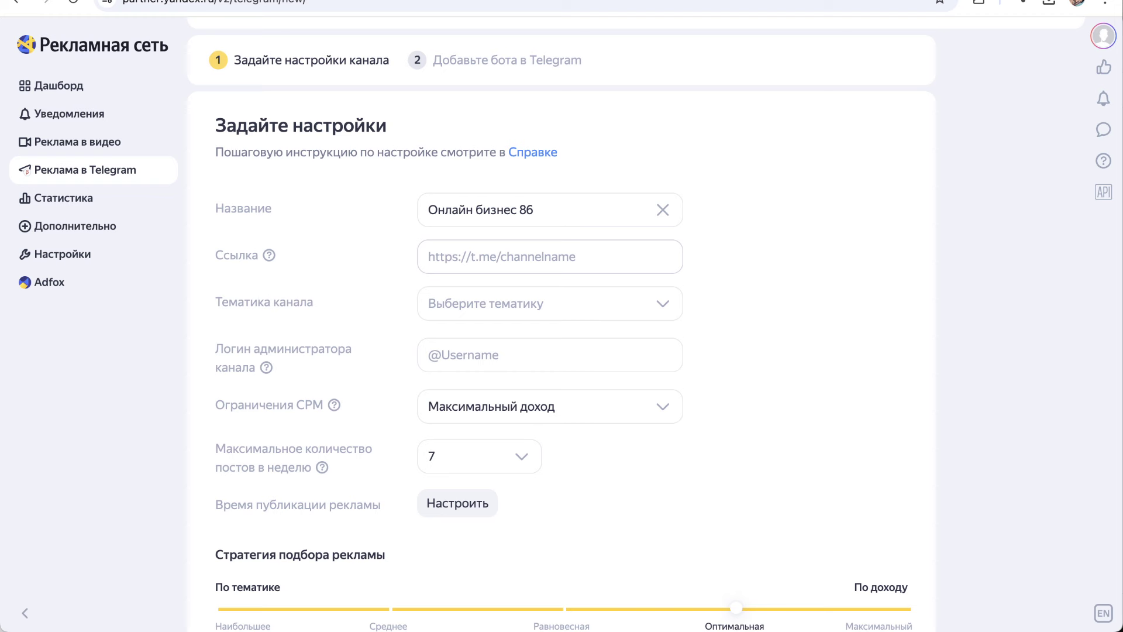
key(ctrl+space)
text(hh)
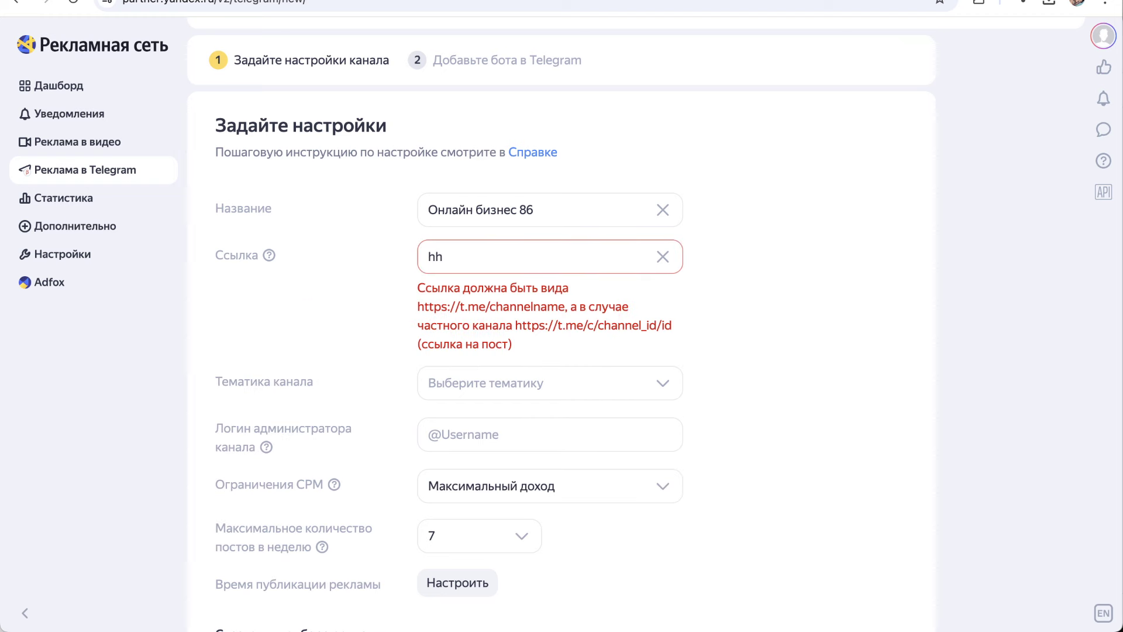
key(BackSpace)
text(ttp)
key(BackSpace)
text(ps%//)
key(BackSpace)
key(BackSpace)
key(BackSpace)
text(%)
key(BackSpace)
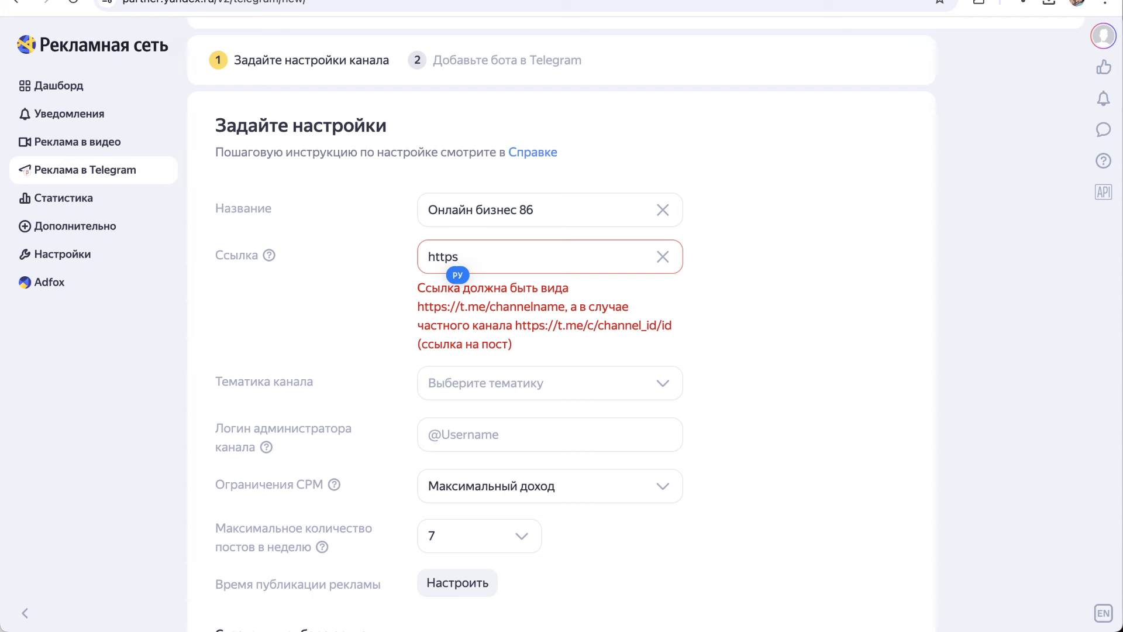
text(:/)
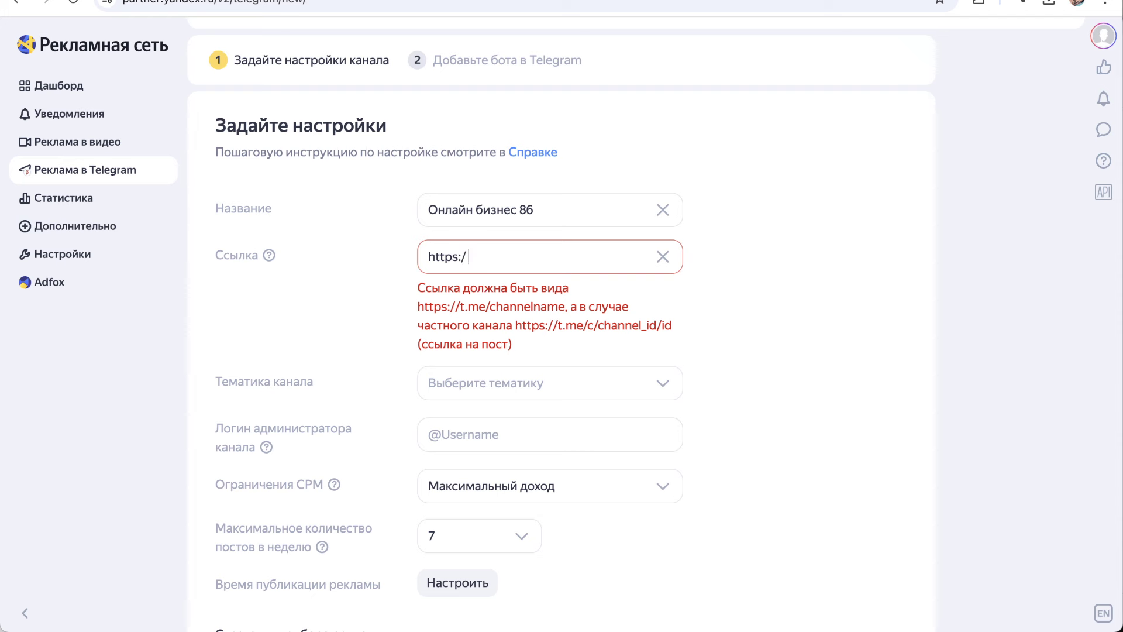
text(/t&)
key(BackSpace)
text(>)
text(me)
text(/)
- Switch to Telegram, copy the handle from the Онлайн бизнес 86 channel information, and return to the channel settings form
mouse_move(766, 605)
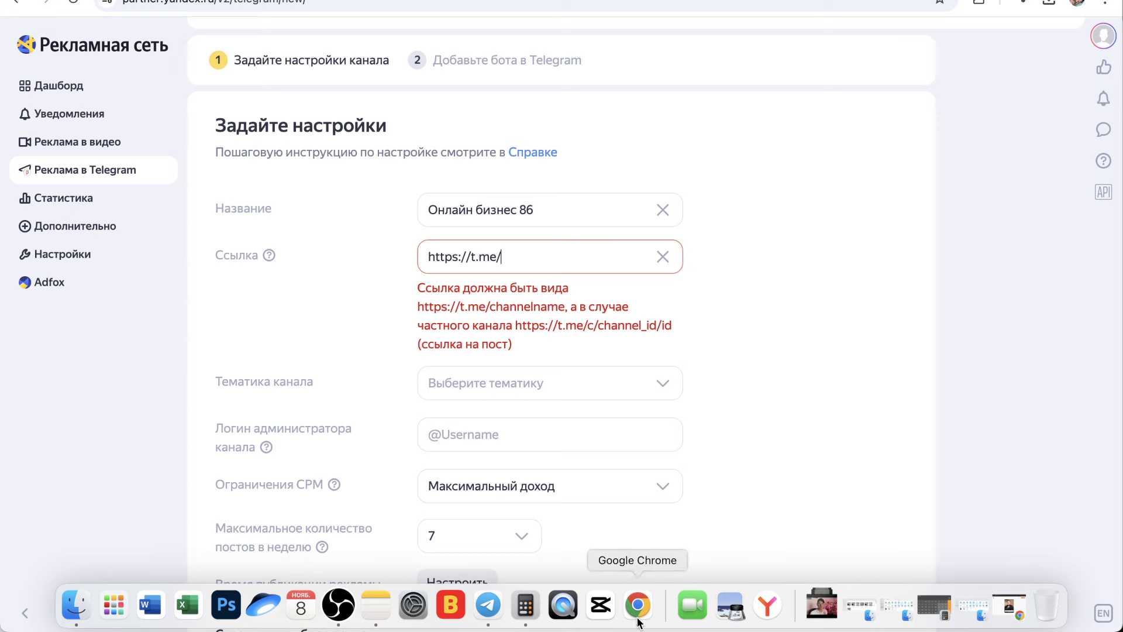
click(488, 604)
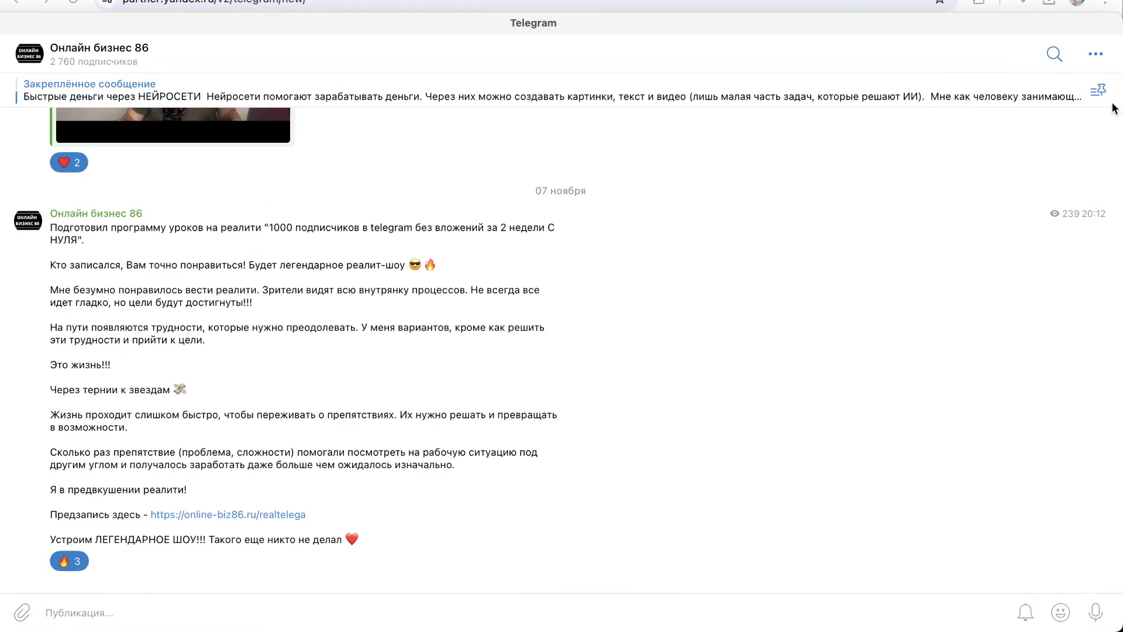
click(1095, 54)
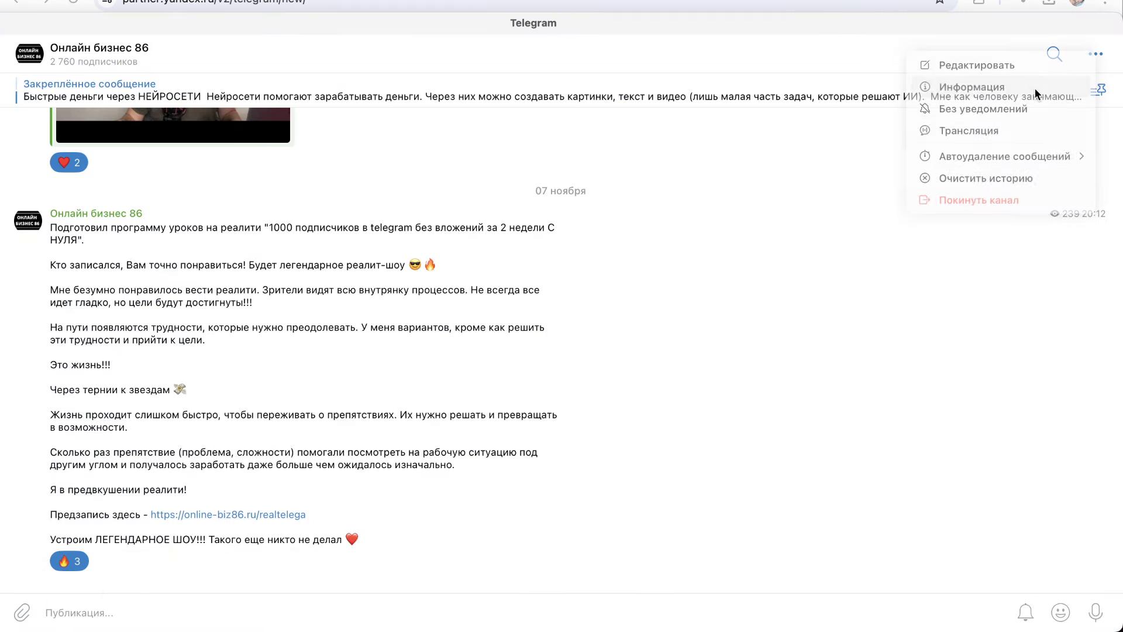
click(1034, 87)
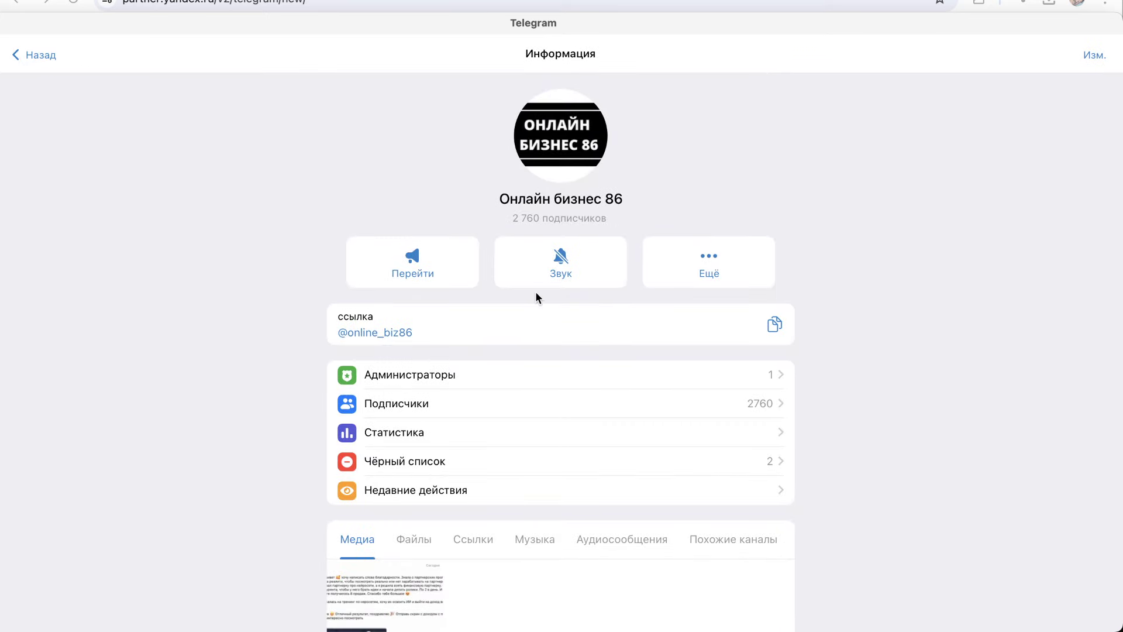
click(775, 324)
key(super+Tab)
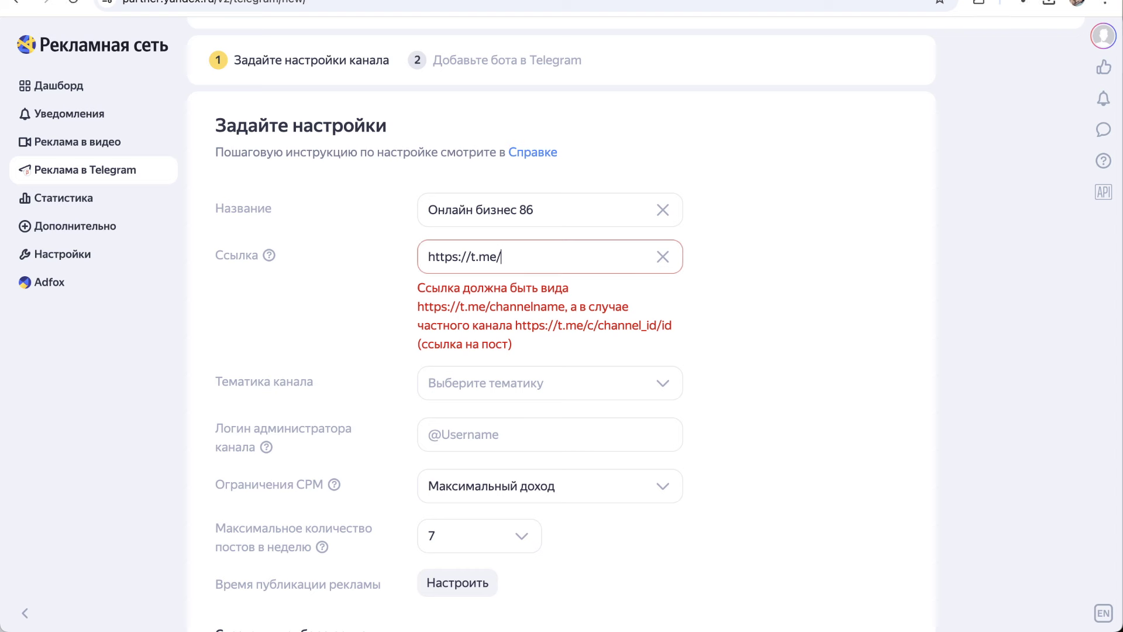
click(539, 269)
key(super+v)
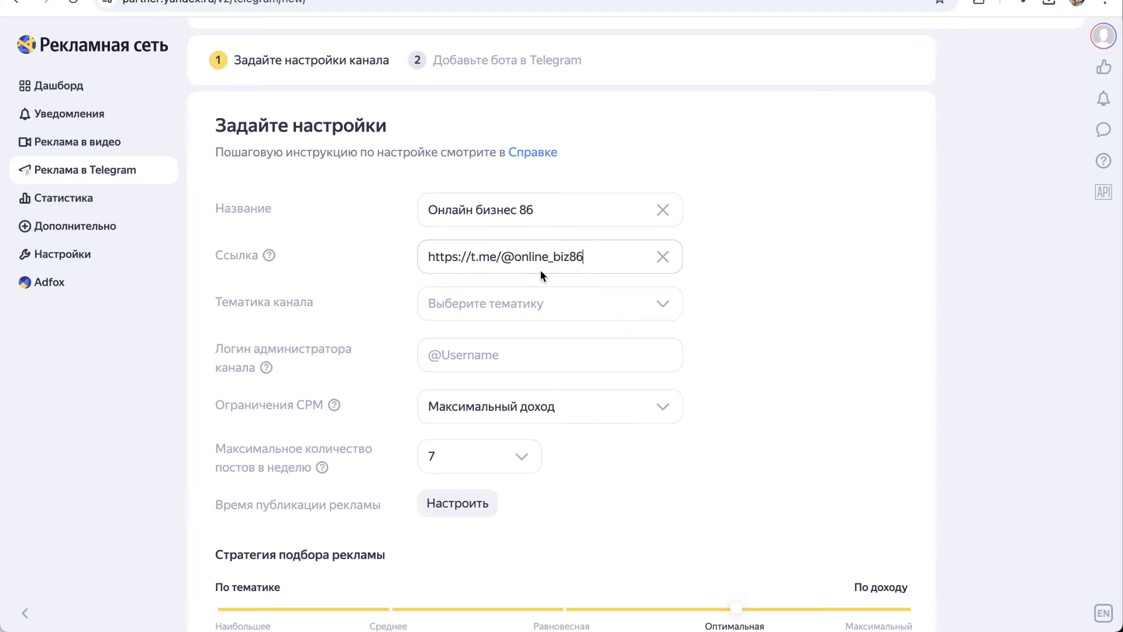
click(512, 258)
key(BackSpace)
- Set the channel topic to "Бизнес и стартапы" and enter the channel administrator's Telegram username
click(524, 305)
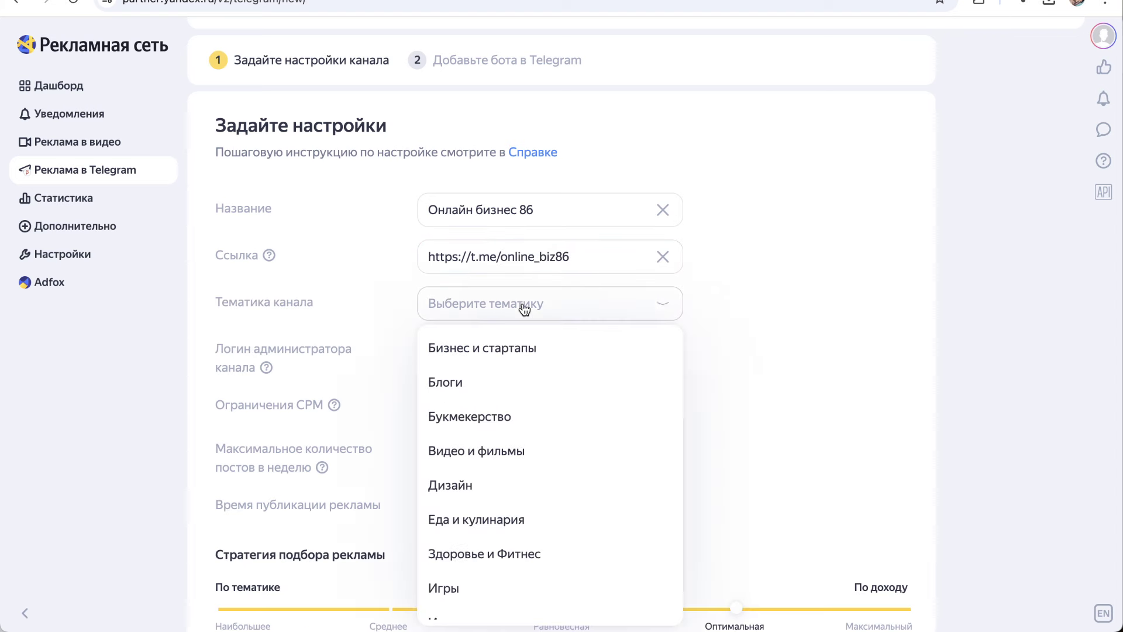
click(519, 346)
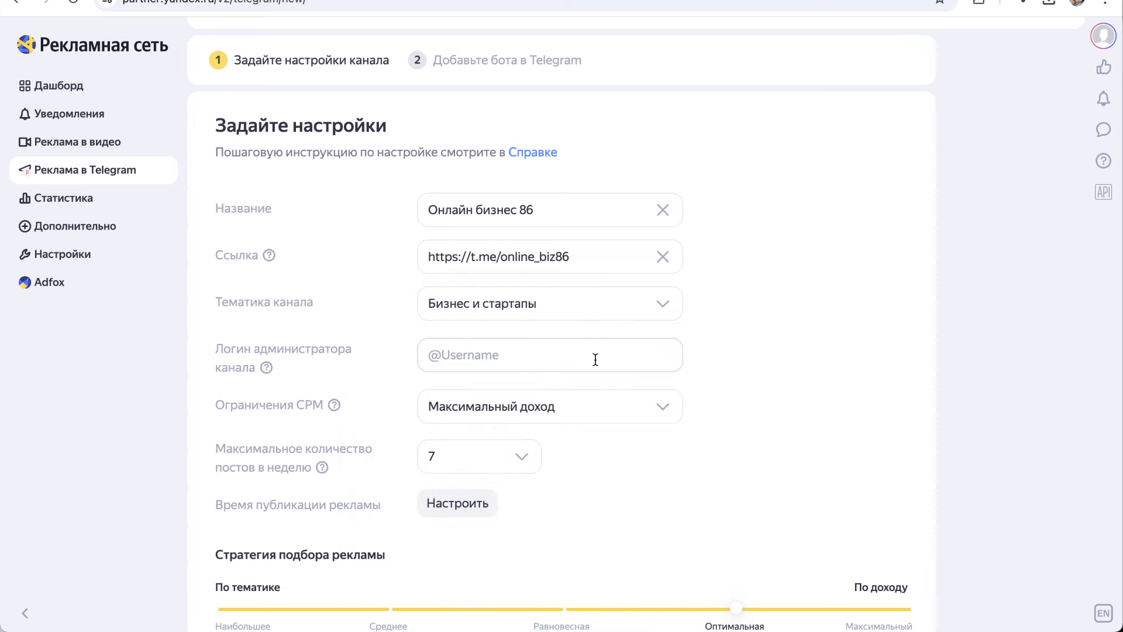
text(@)
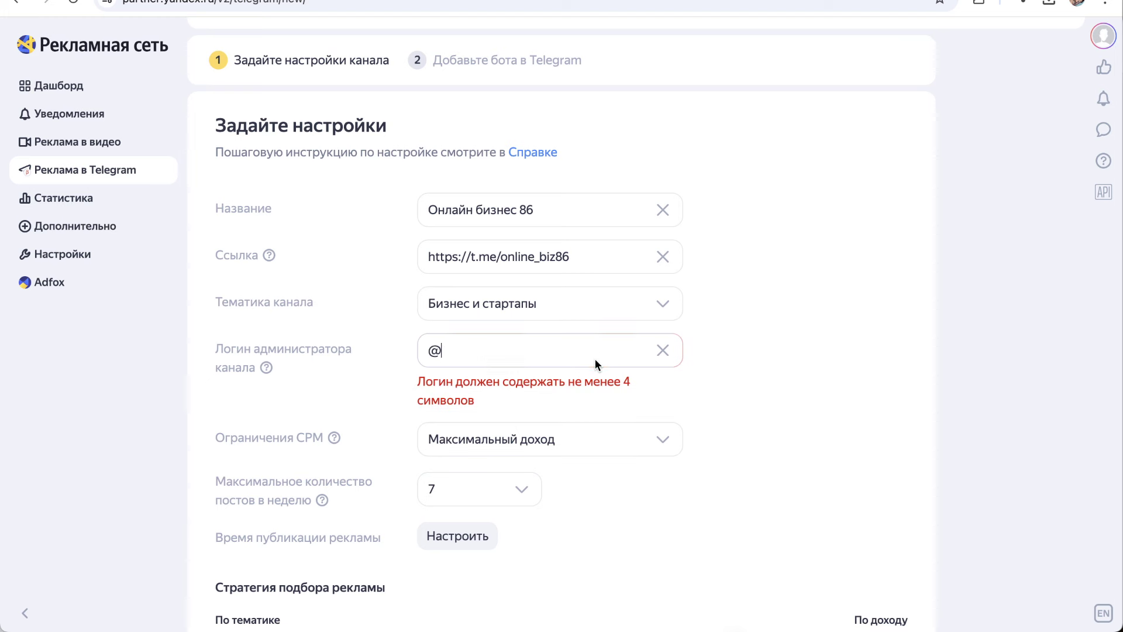
text(a)
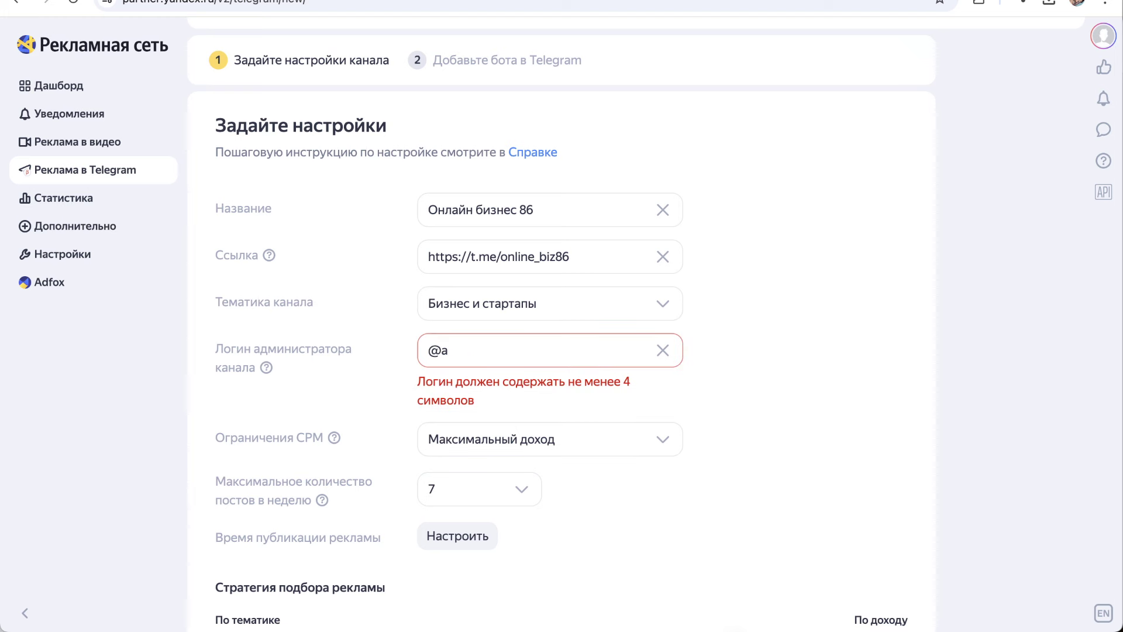
text(lexan)
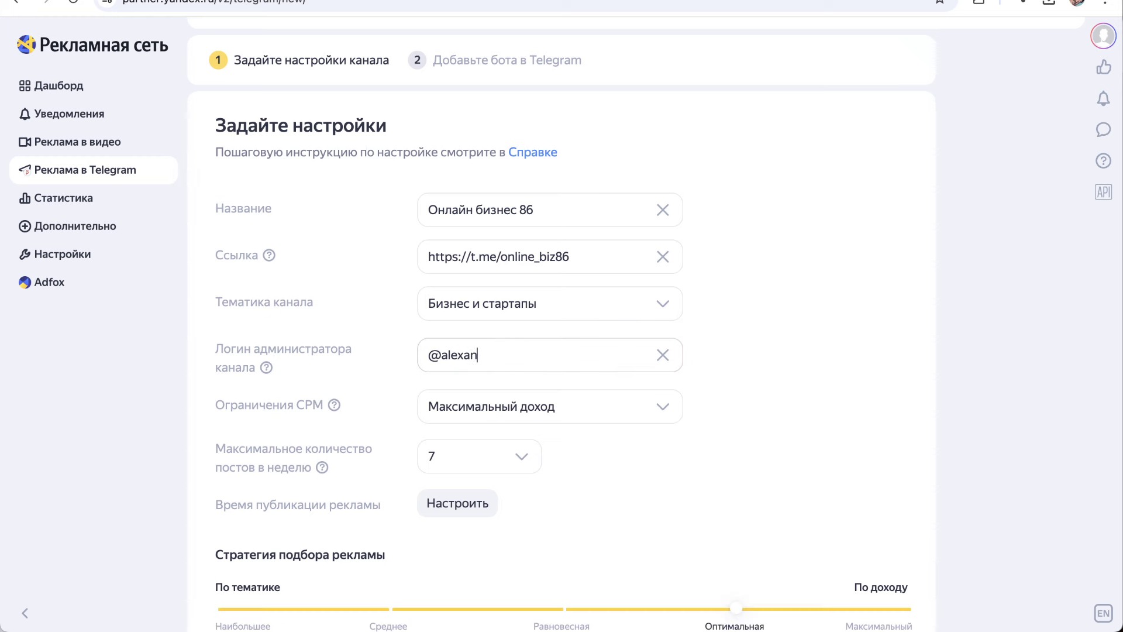
text(dr10105)
- Check the CPM restriction options, keeping "Максимальный доход", and try to proceed to the bot setup stage
click(517, 417)
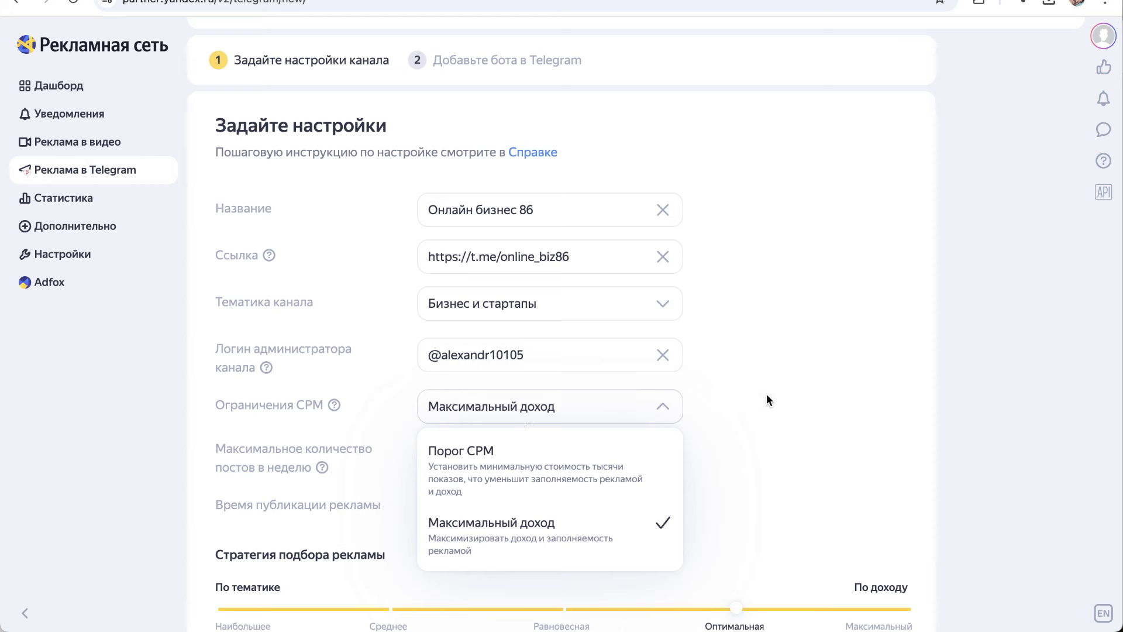
click(661, 409)
scroll(514, 430, down, 2)
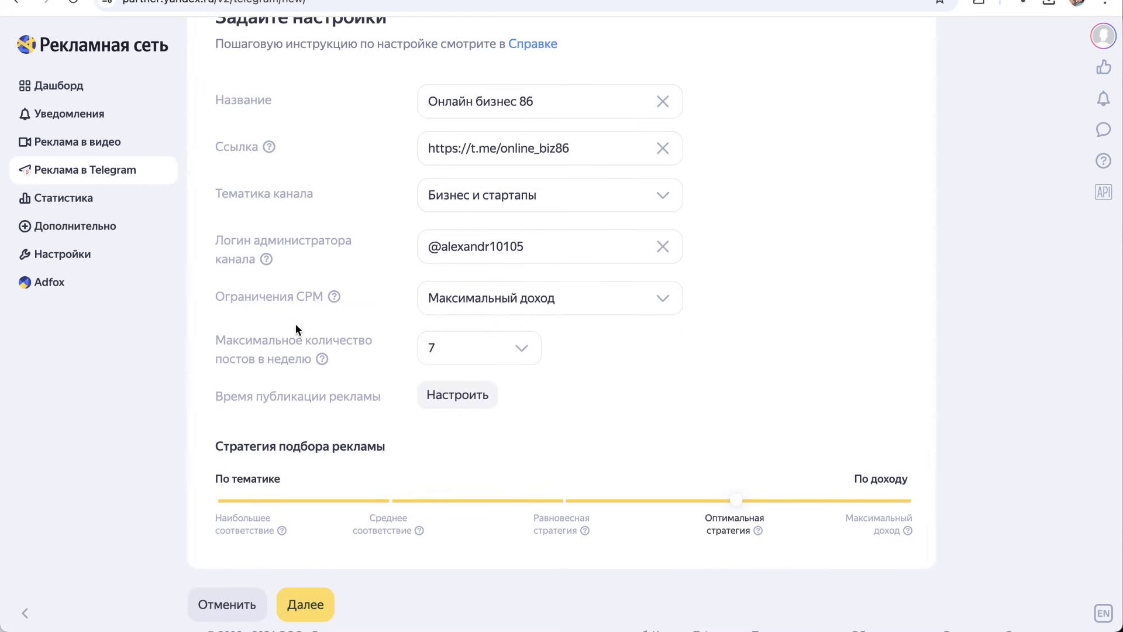
scroll(481, 348, down, 1)
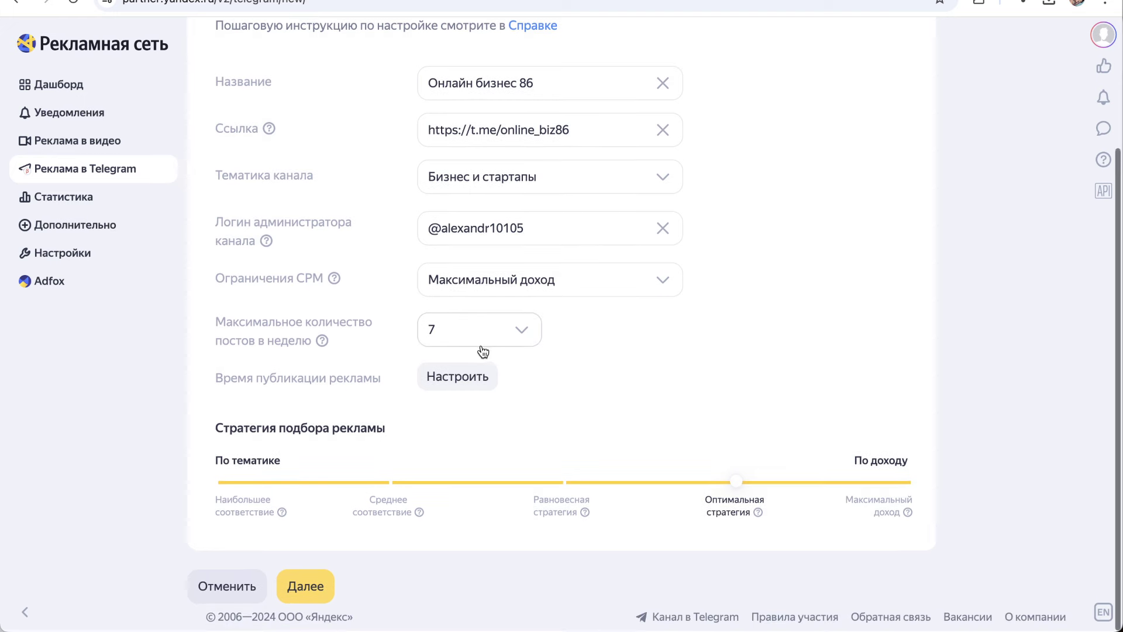
click(308, 588)
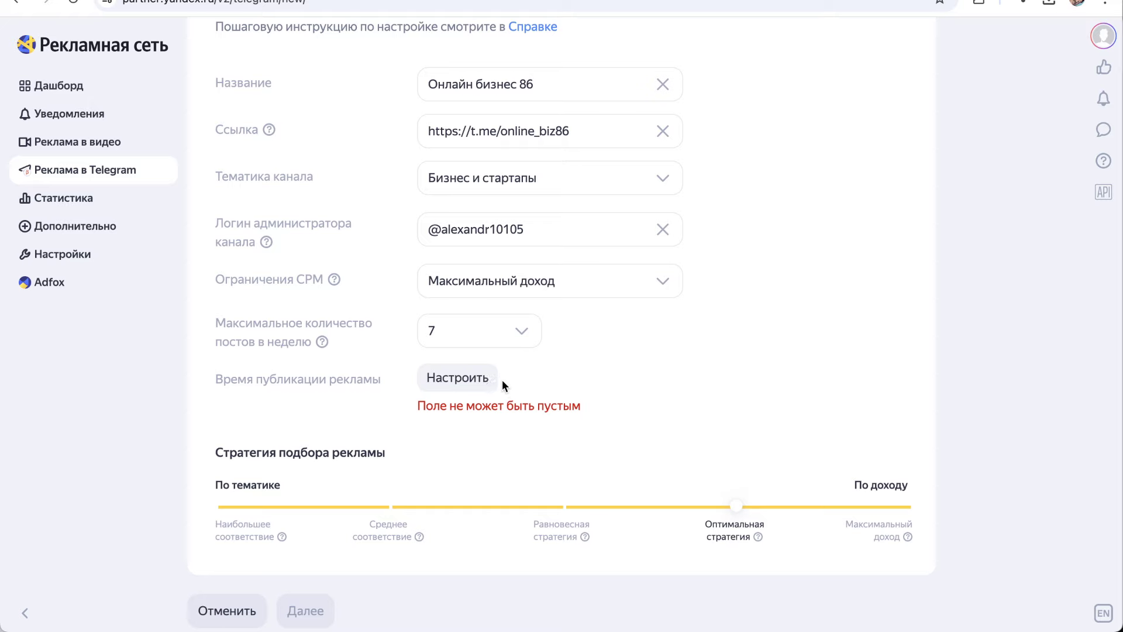
- Save an ad schedule with slots 18:00-19:00 Monday, Tuesday and Sunday, 19:00-20:00 Wednesday and Friday, 17:00-18:00 Thursday and 17:00-19:00 Saturday
click(485, 378)
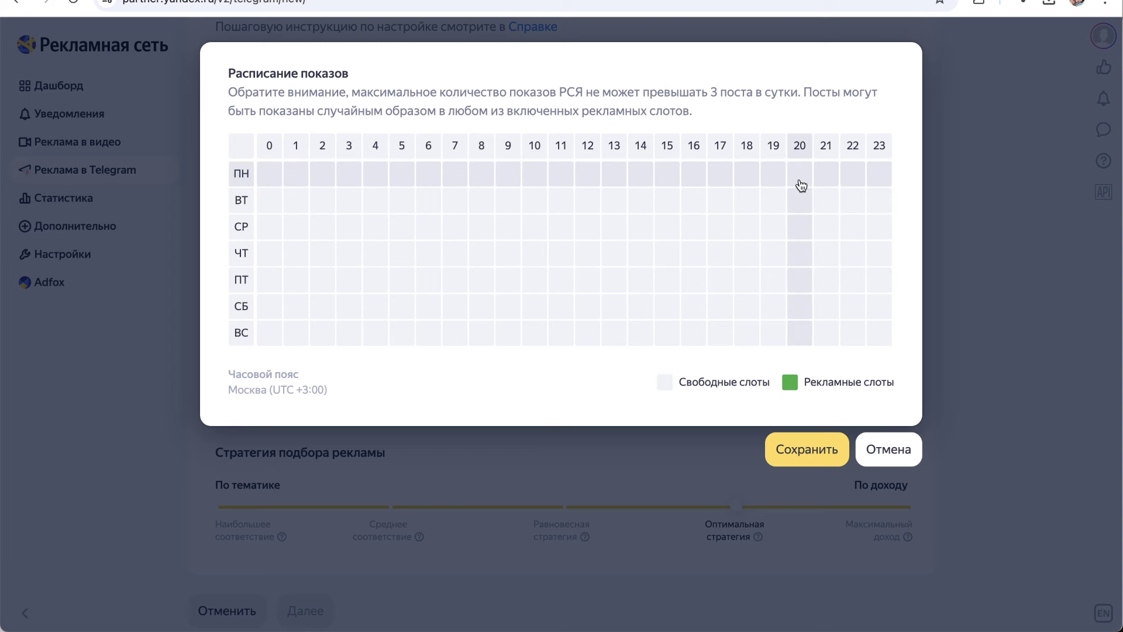
click(749, 181)
click(749, 206)
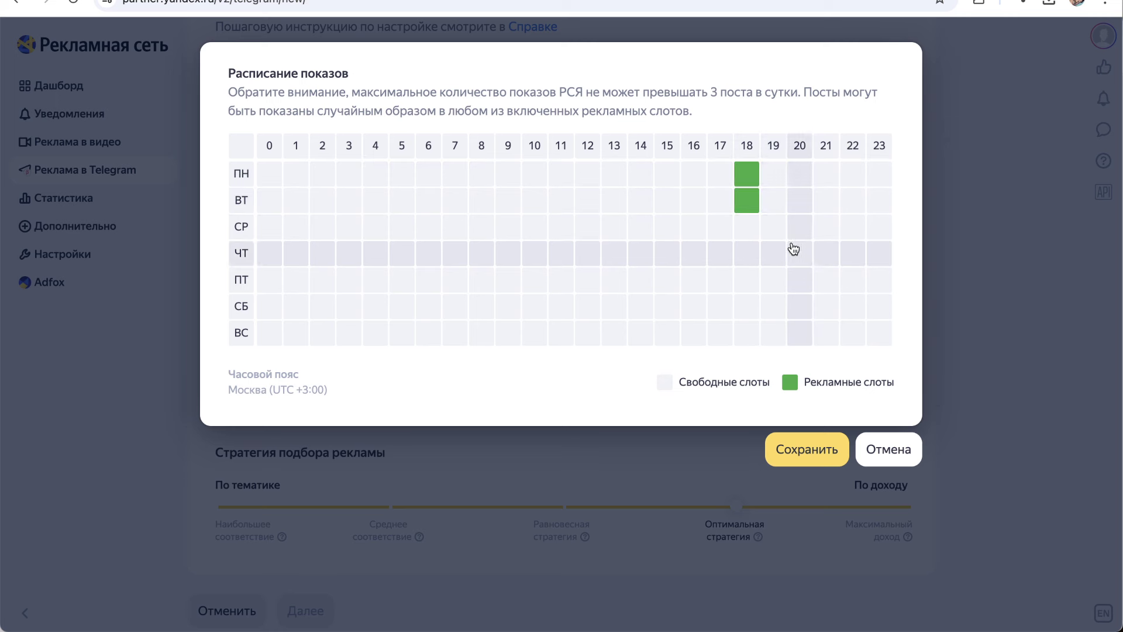
click(772, 227)
click(724, 262)
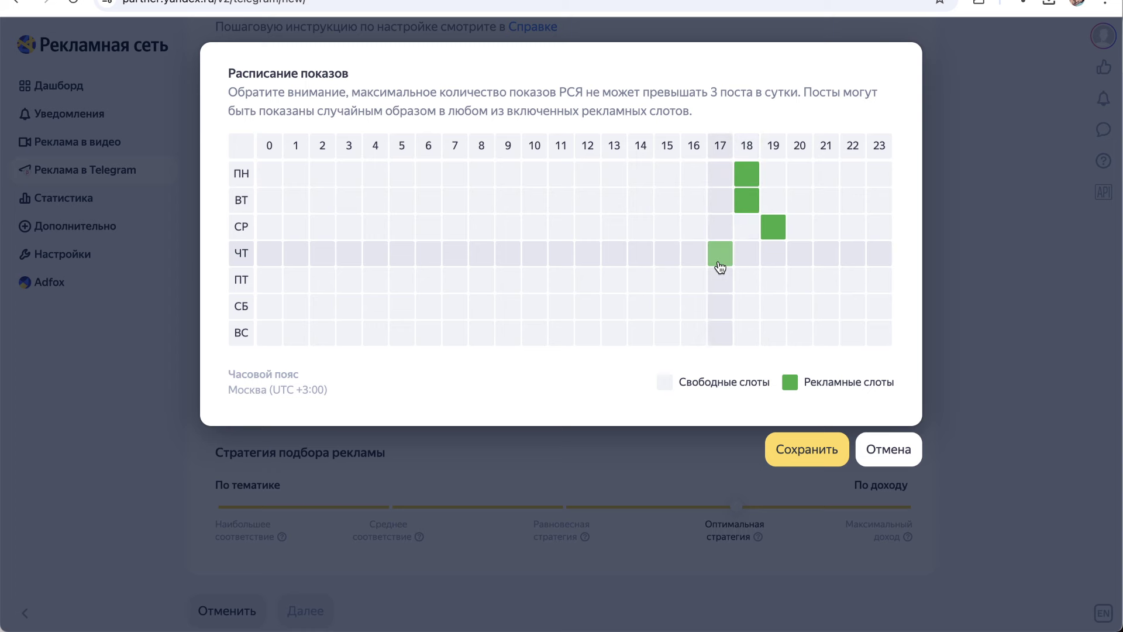
click(771, 281)
click(720, 311)
click(750, 311)
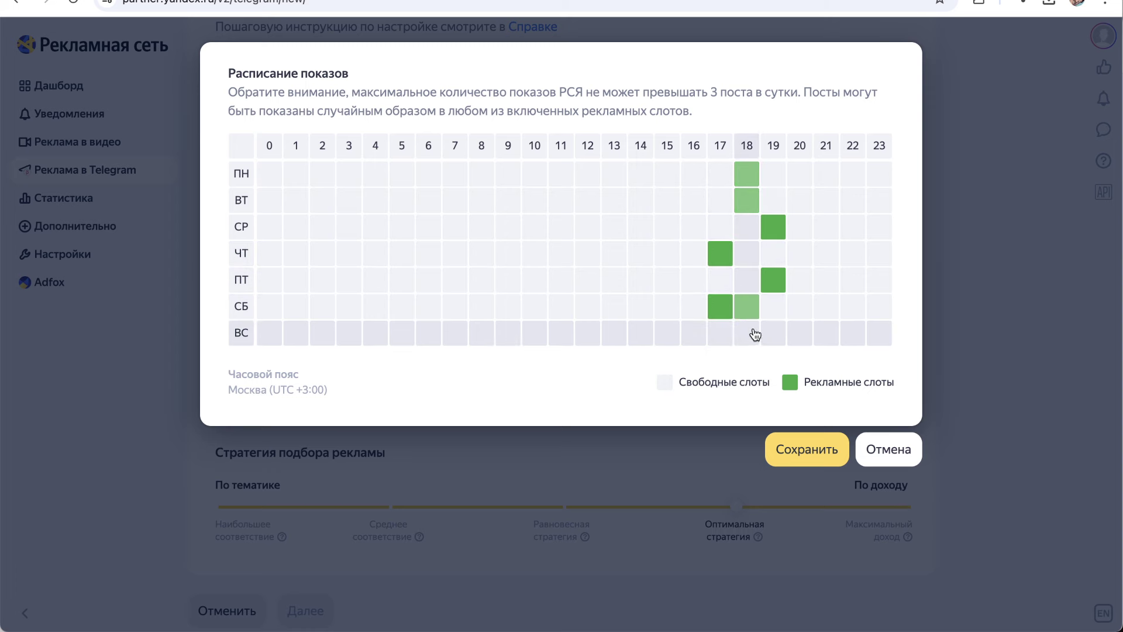
click(751, 333)
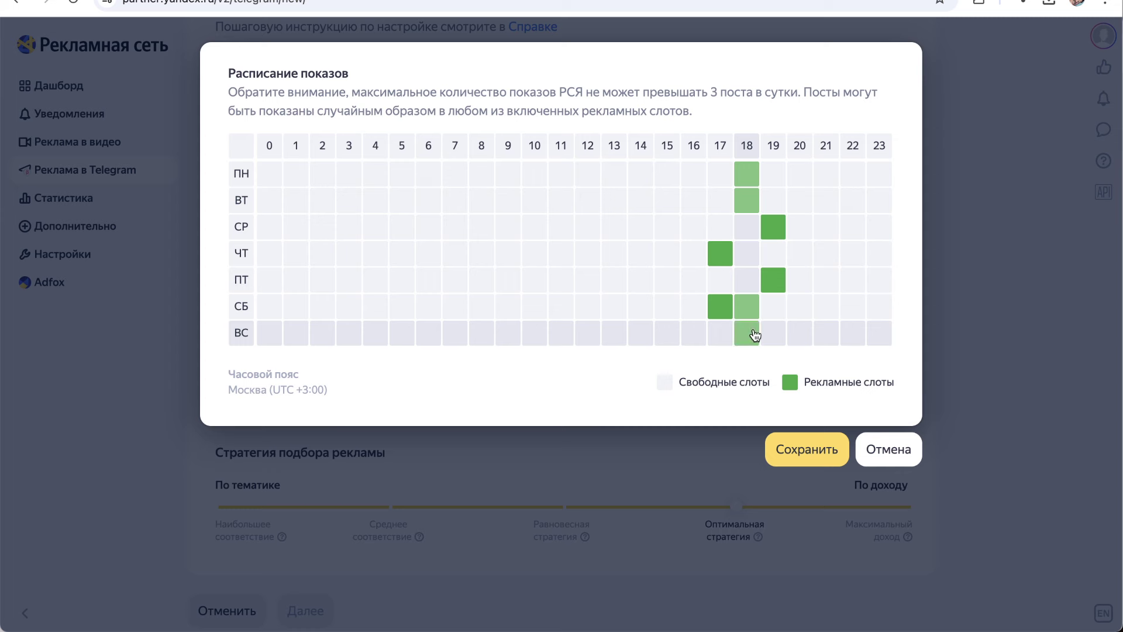
click(819, 453)
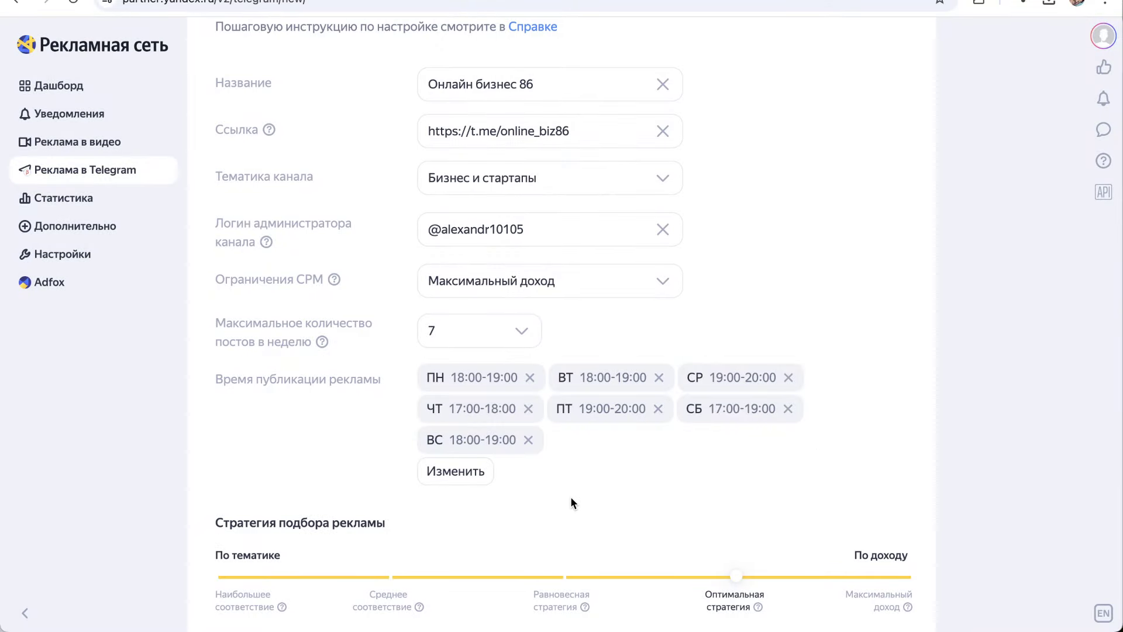
- Proceed to the bot setup stage, open the assigned bot explorermaporangebot in the Telegram app and start it
scroll(571, 498, down, 2)
click(310, 576)
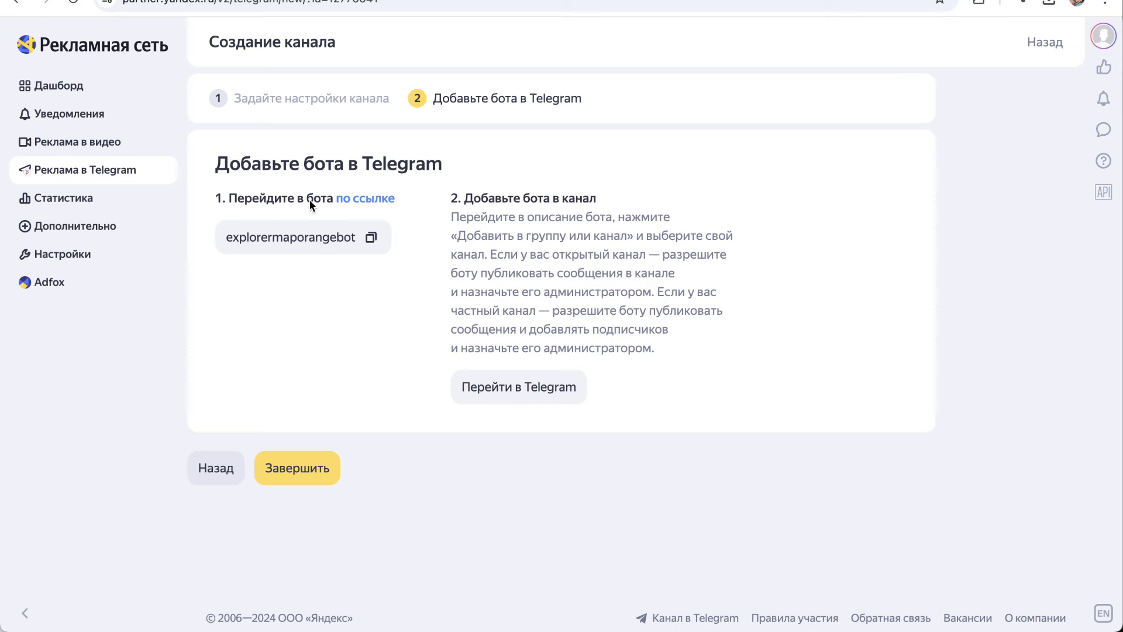
click(387, 202)
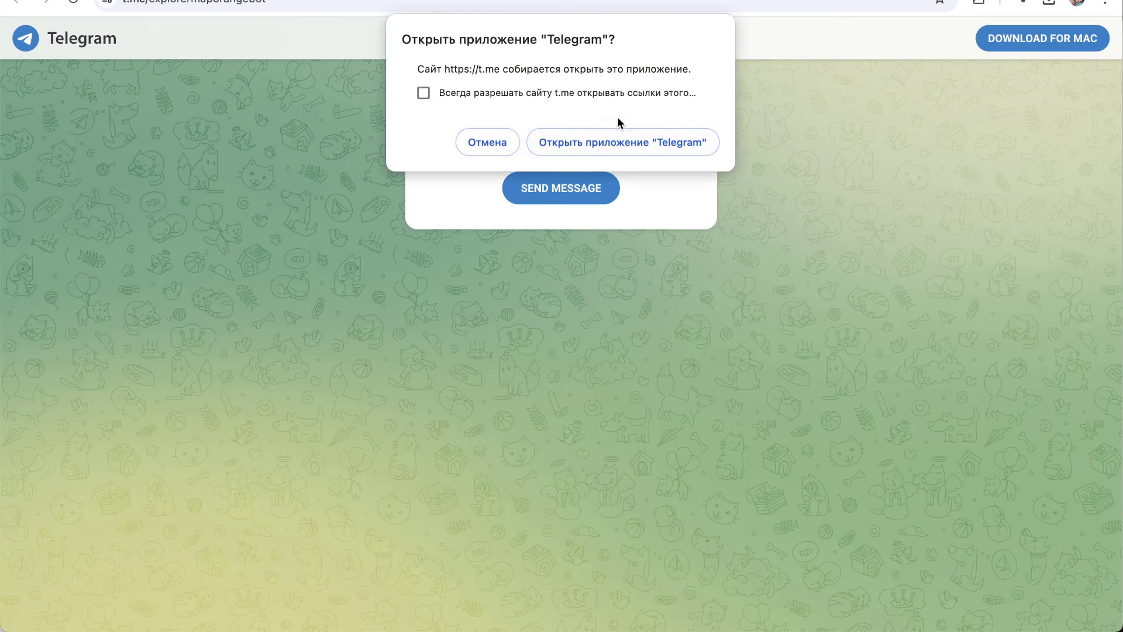
click(614, 145)
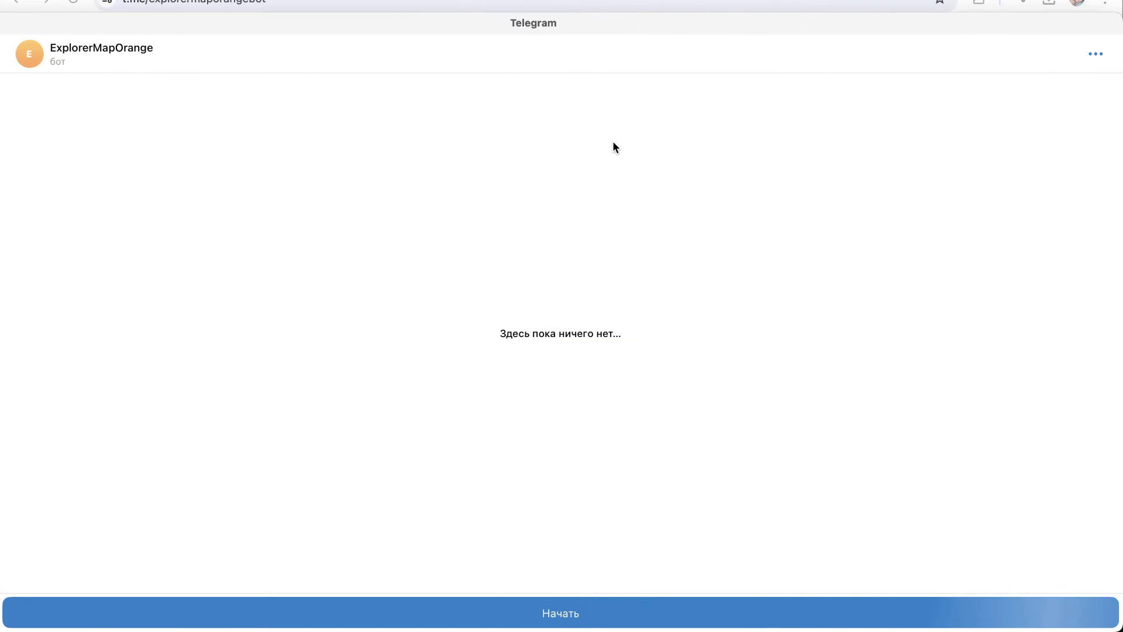
click(559, 612)
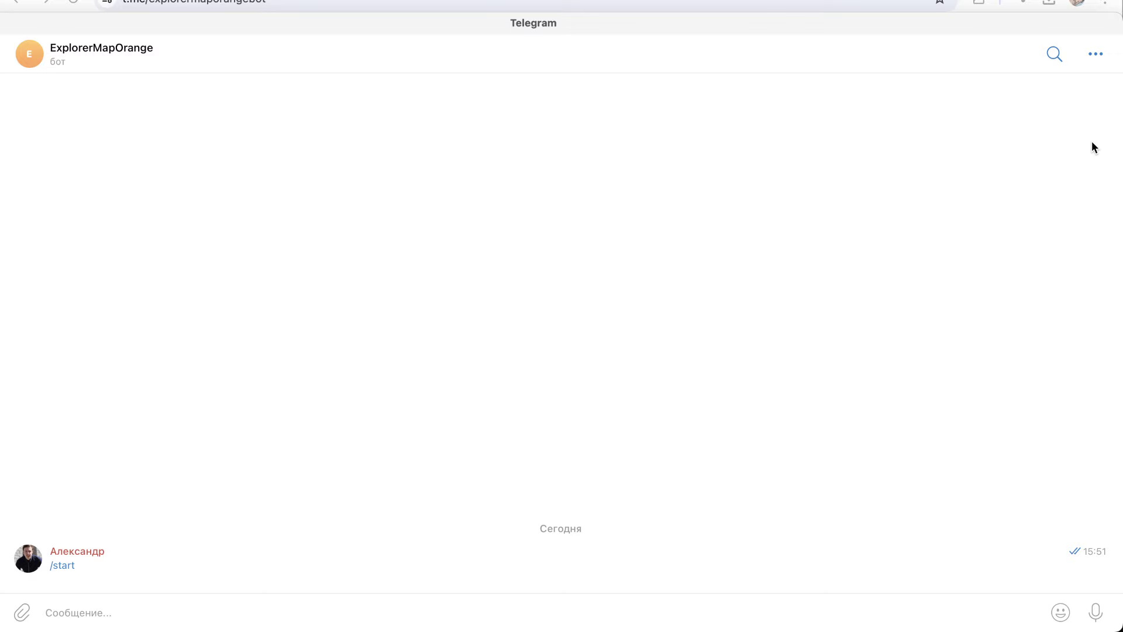
- Copy the ExplorerMapOrange bot's username from its information page and return to its chat
click(1094, 55)
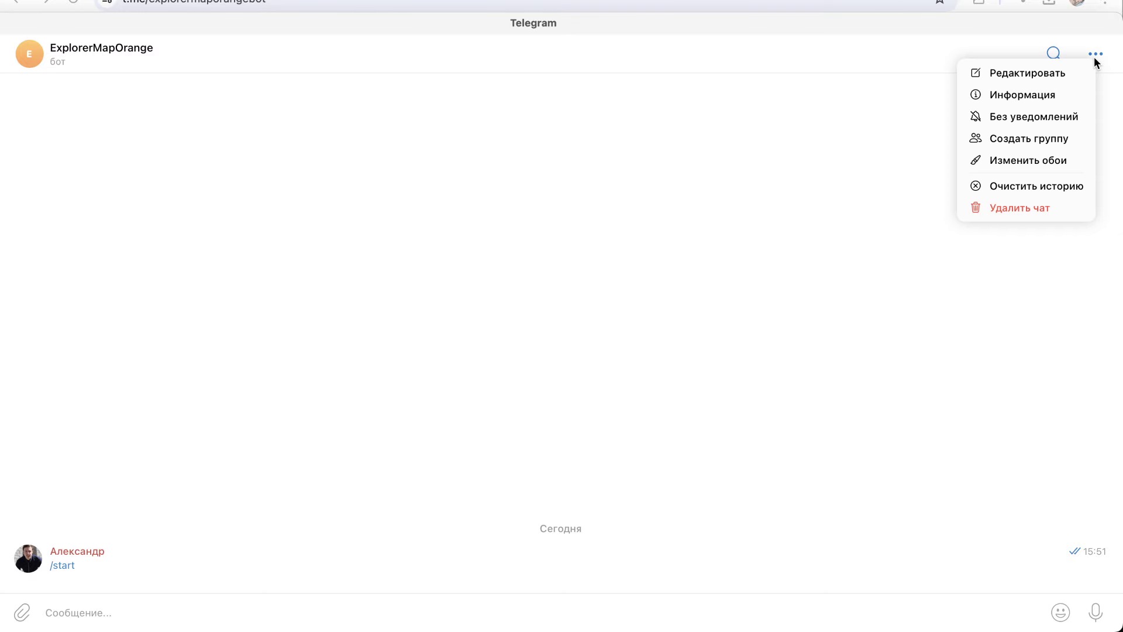
click(93, 48)
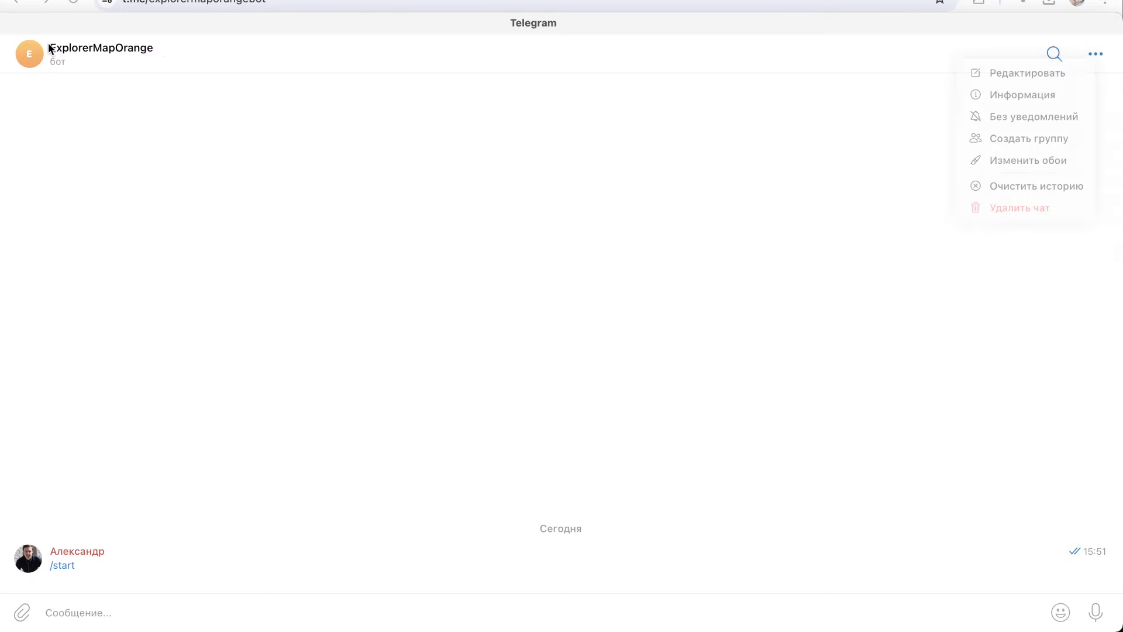
click(78, 45)
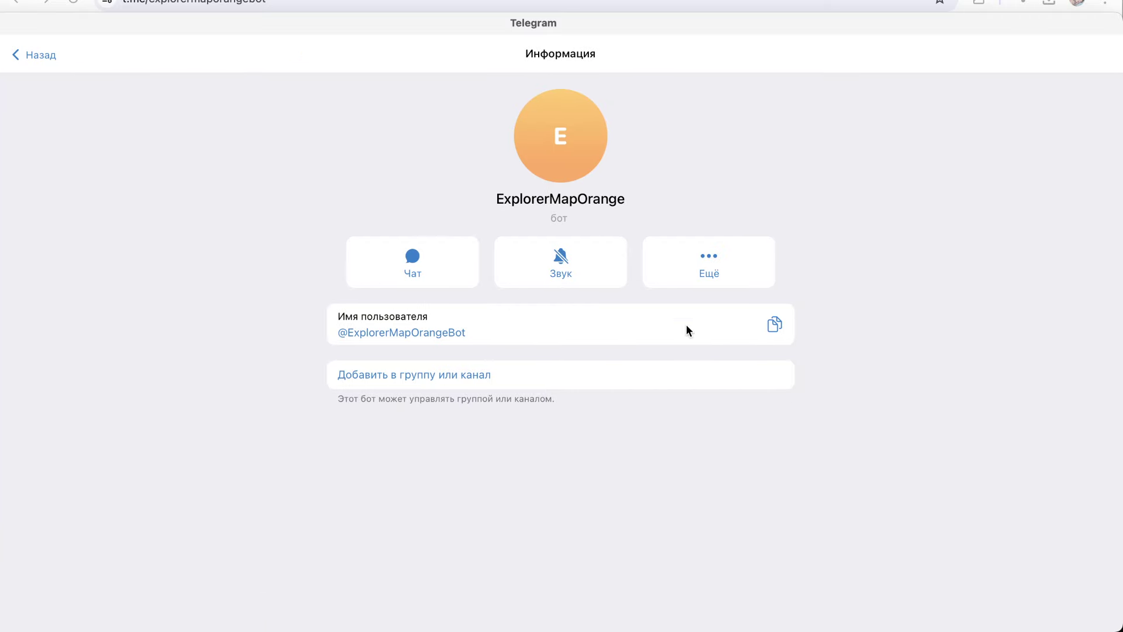
click(776, 324)
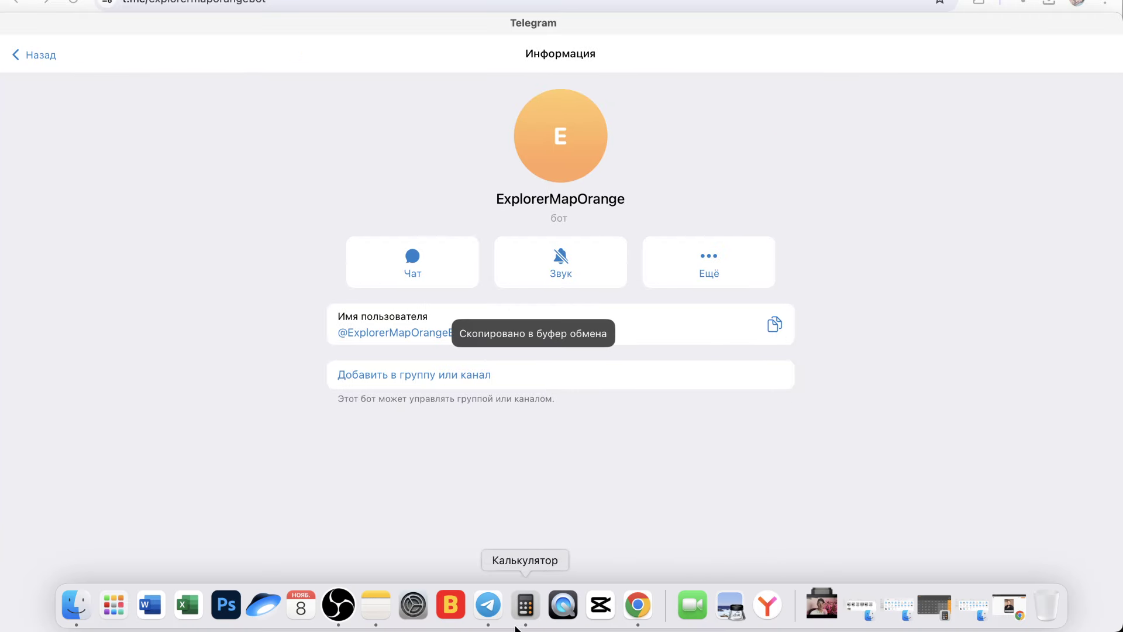
click(42, 57)
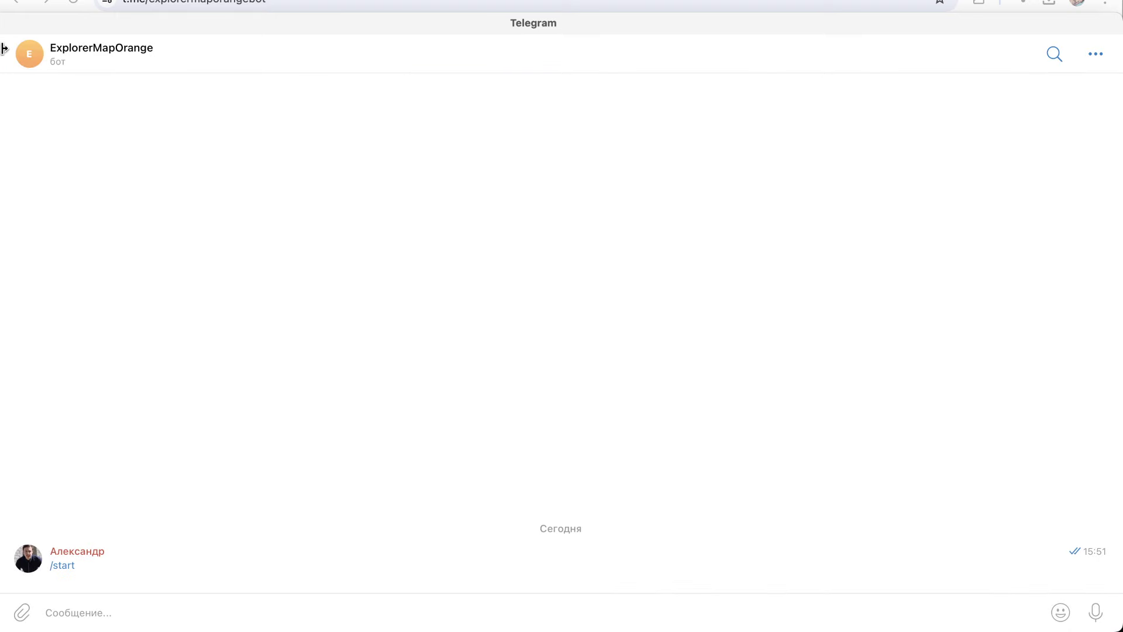
- Reveal the Telegram chat list, search for "он", open the channel Онлайн бизнес 86 and collapse the list again
drag(62, 21, 93, 18)
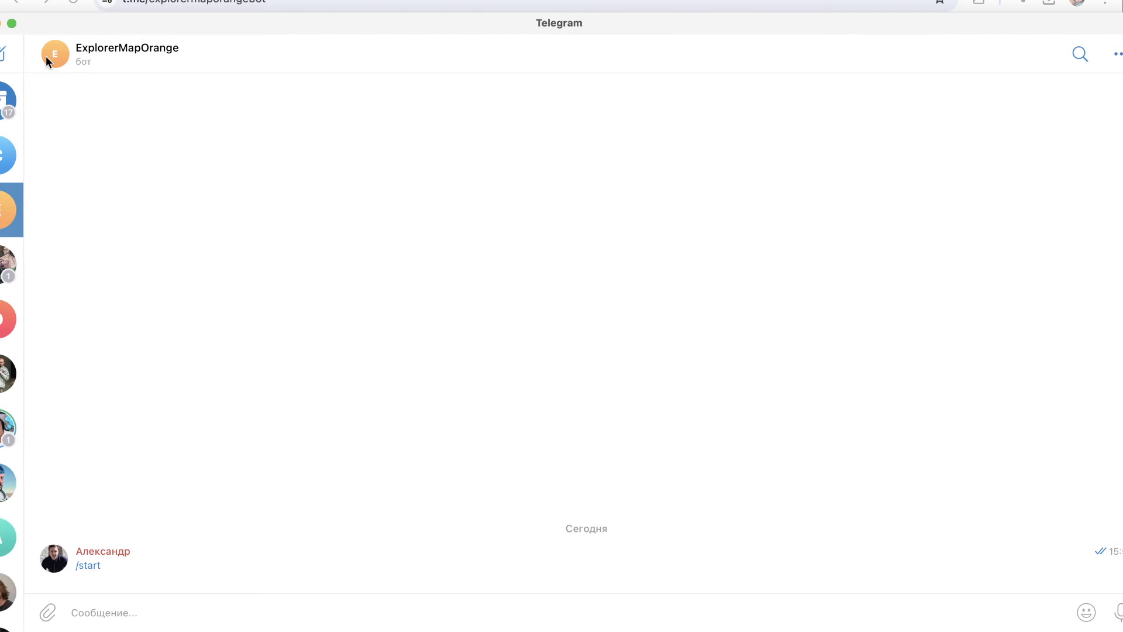
drag(23, 58, 81, 58)
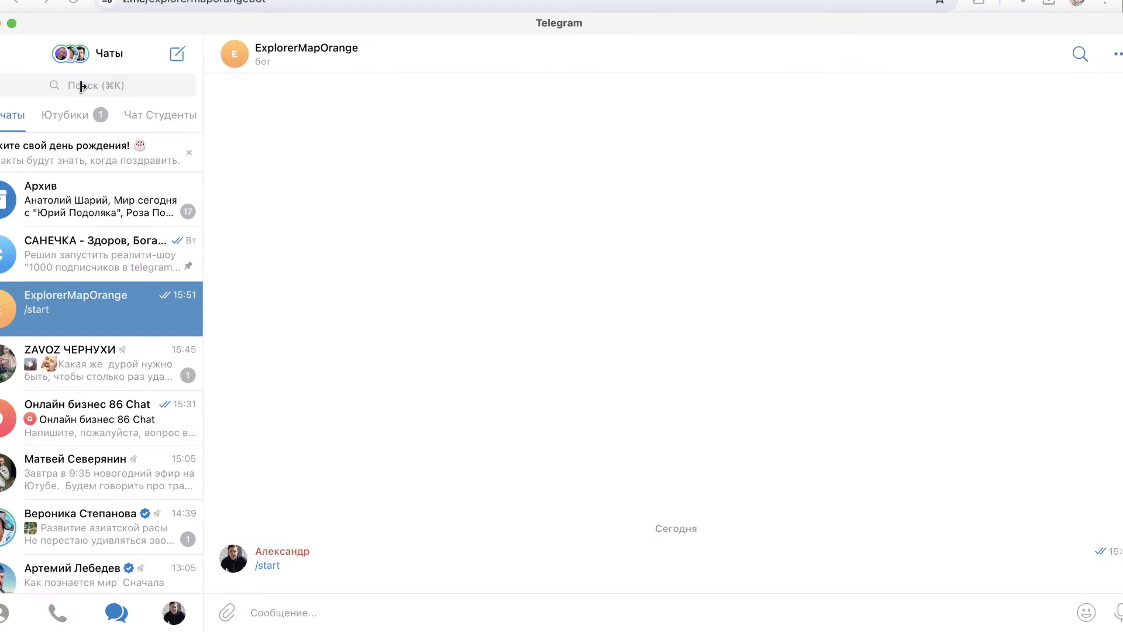
click(82, 87)
text(jy)
key(BackSpace)
key(BackSpace)
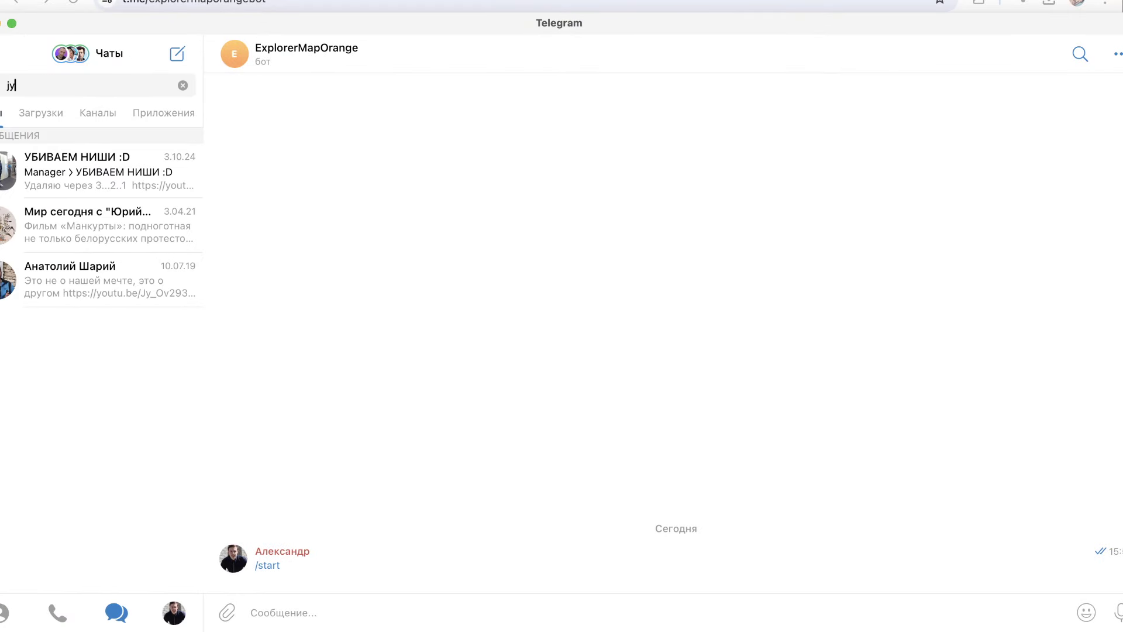
text(он)
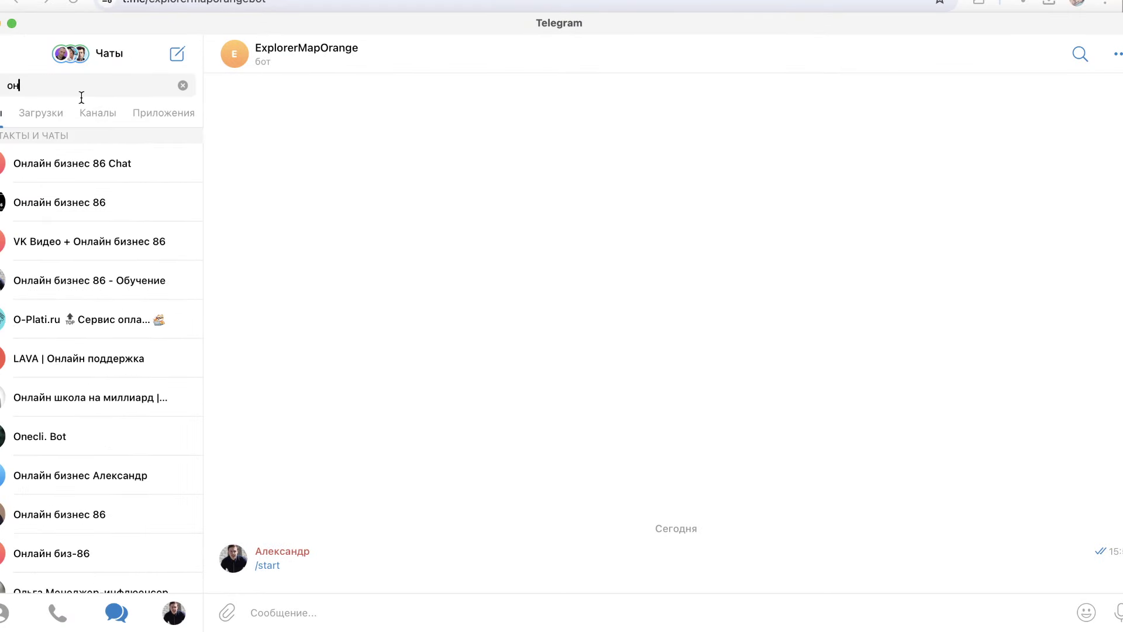
click(66, 200)
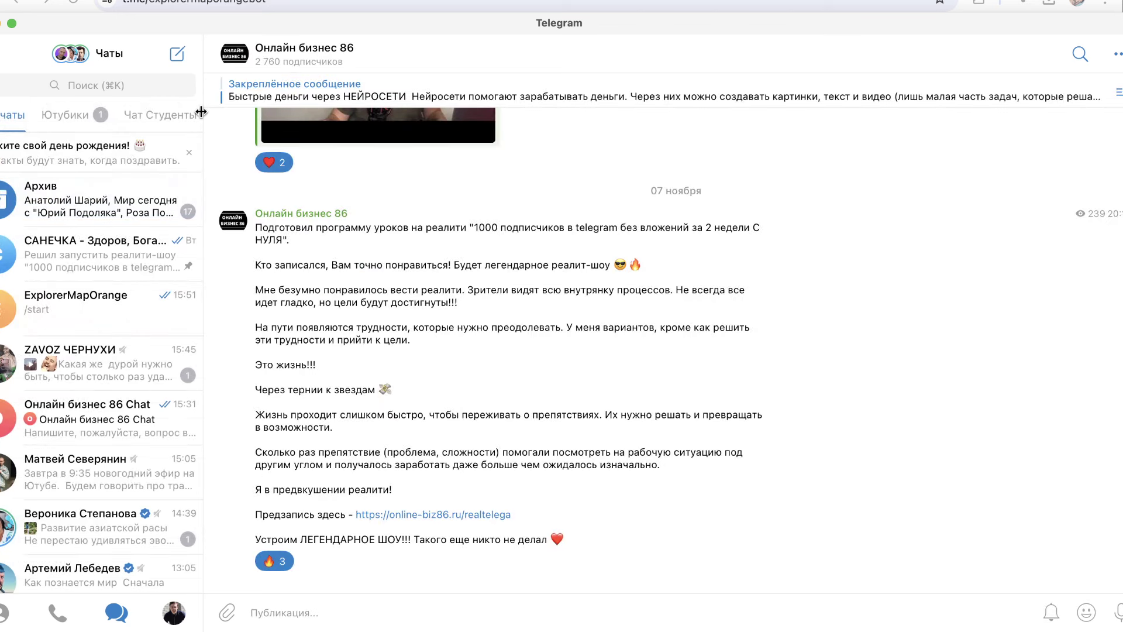
drag(200, 111, 5, 114)
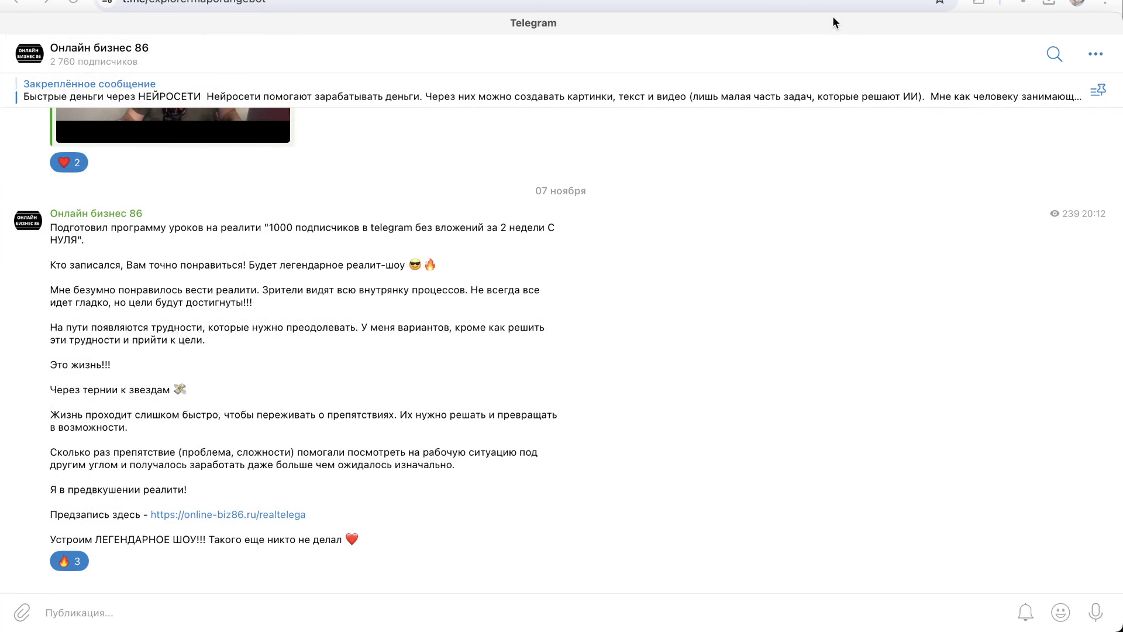
- Open the information page of the Онлайн бизнес 86 channel and look through its management options
click(1095, 53)
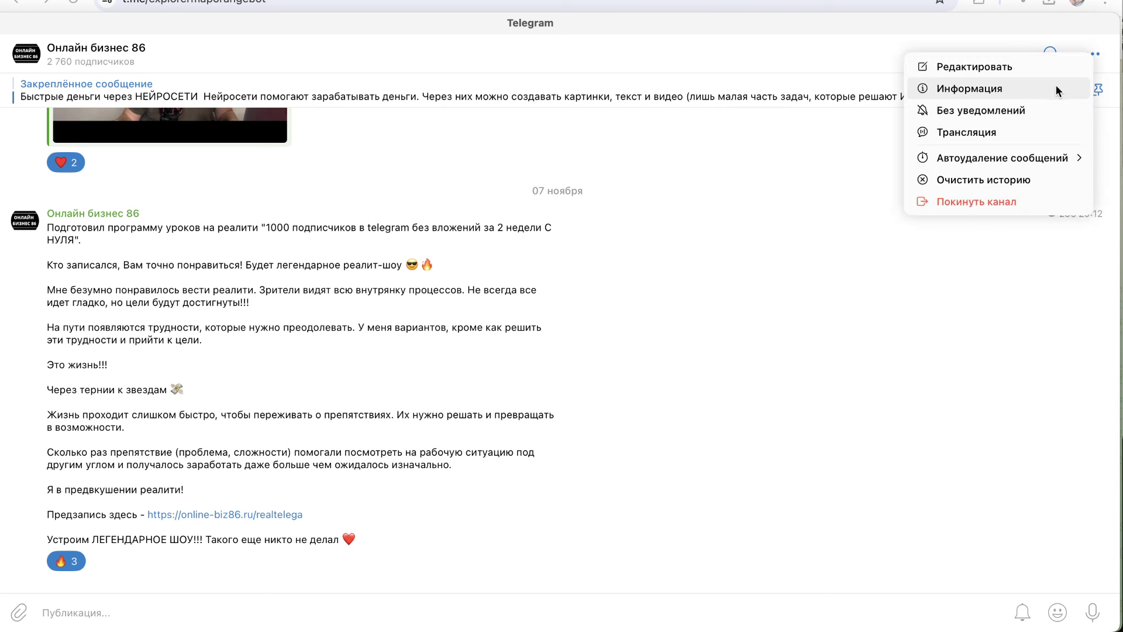
click(1041, 75)
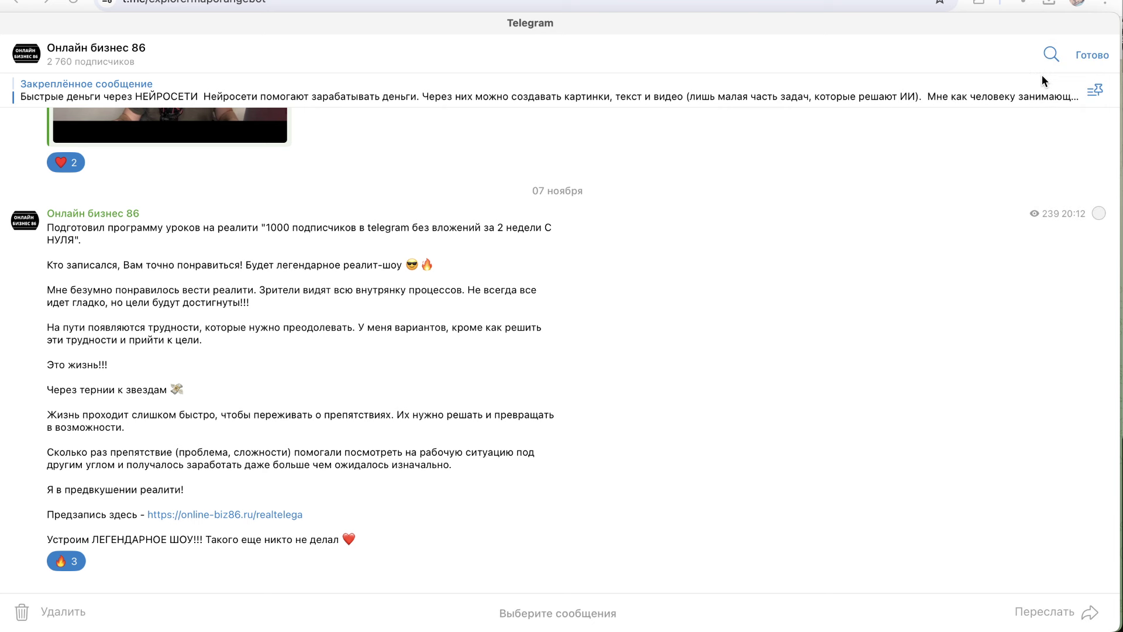
click(1086, 56)
click(1090, 56)
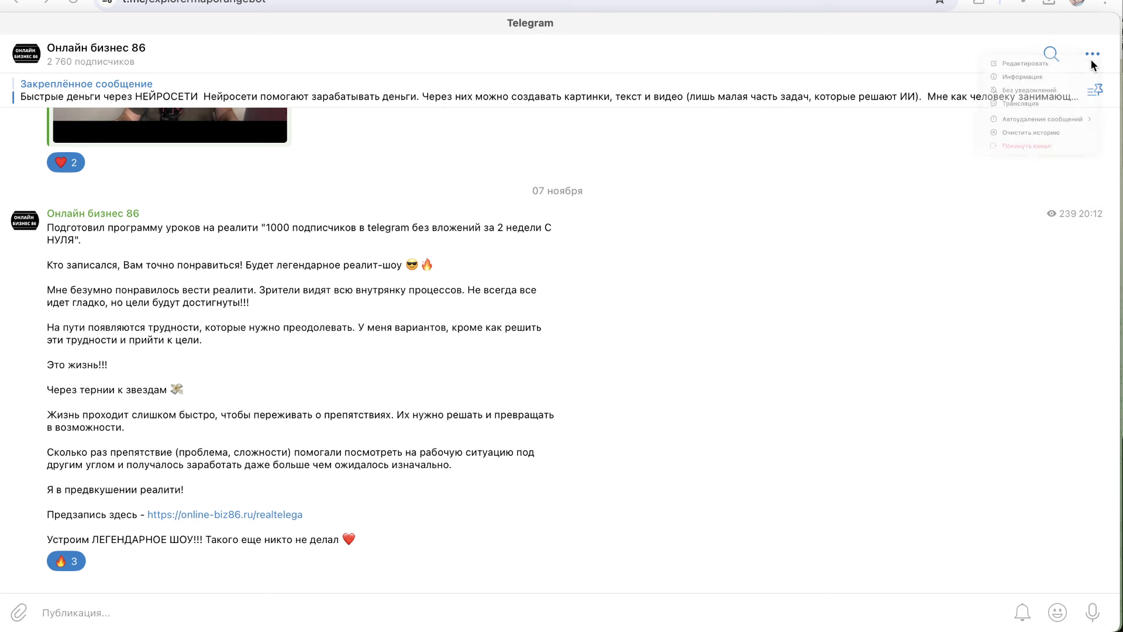
click(1052, 96)
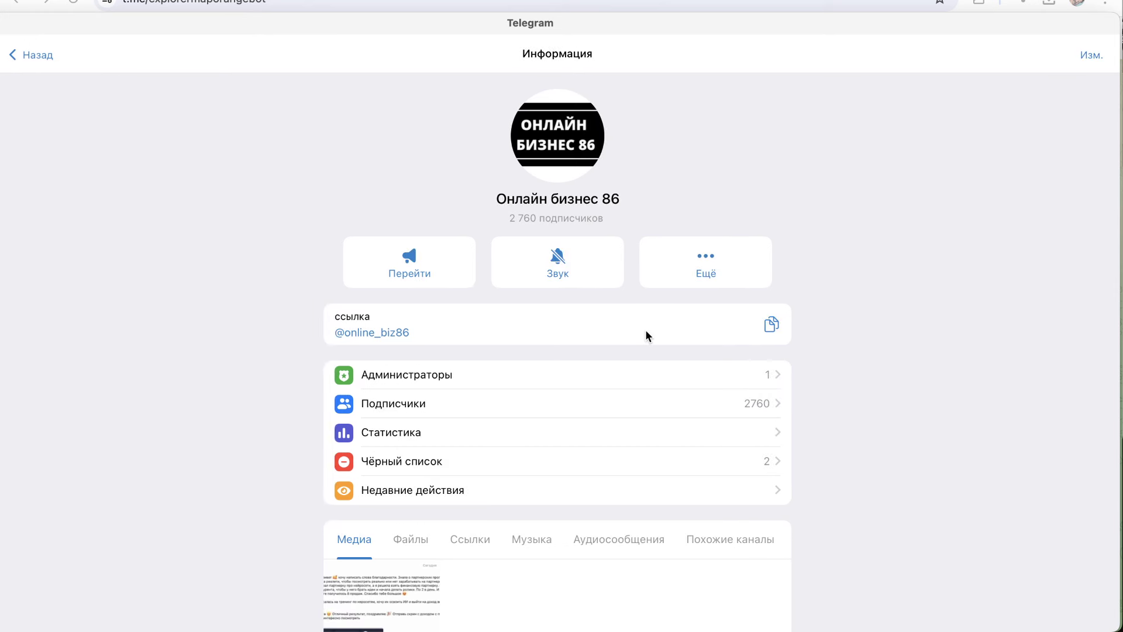
scroll(689, 409, down, 2)
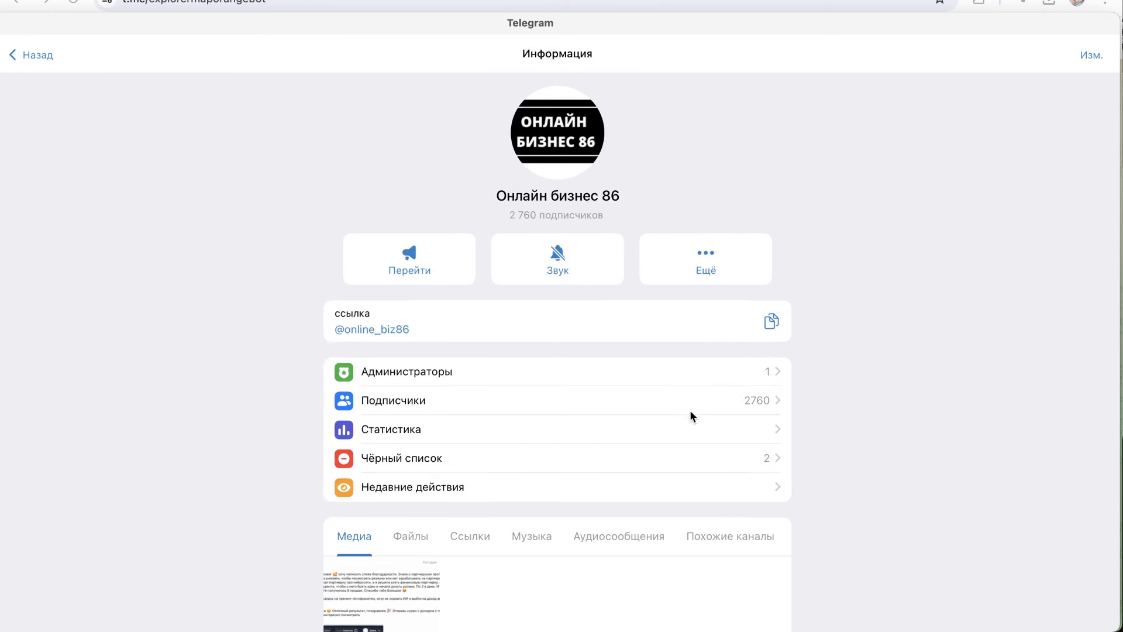
click(712, 226)
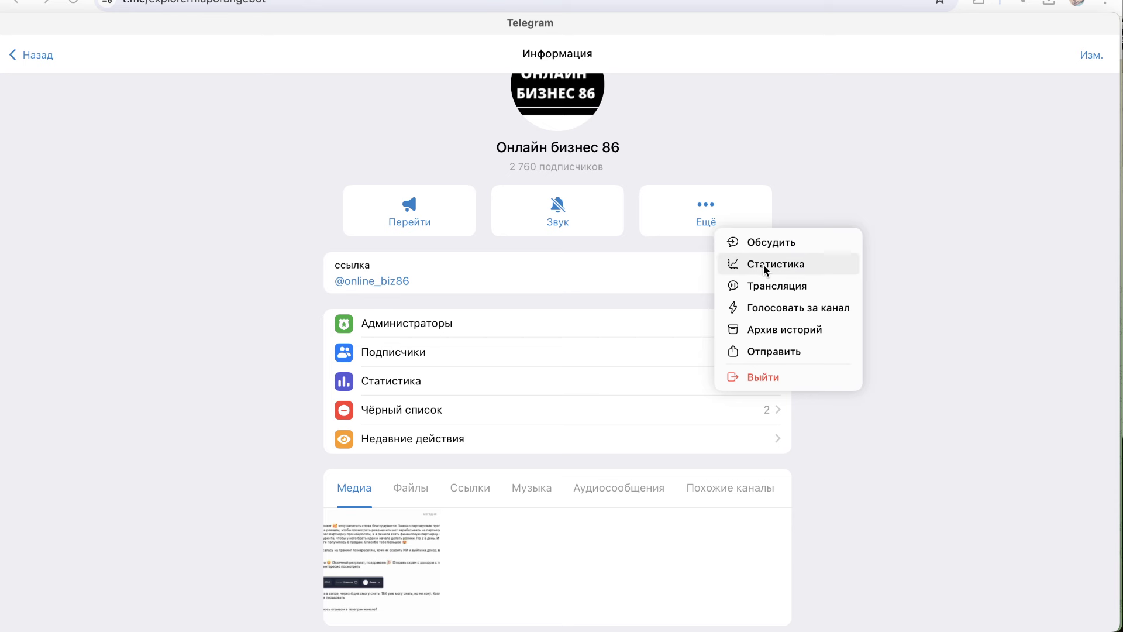
click(834, 181)
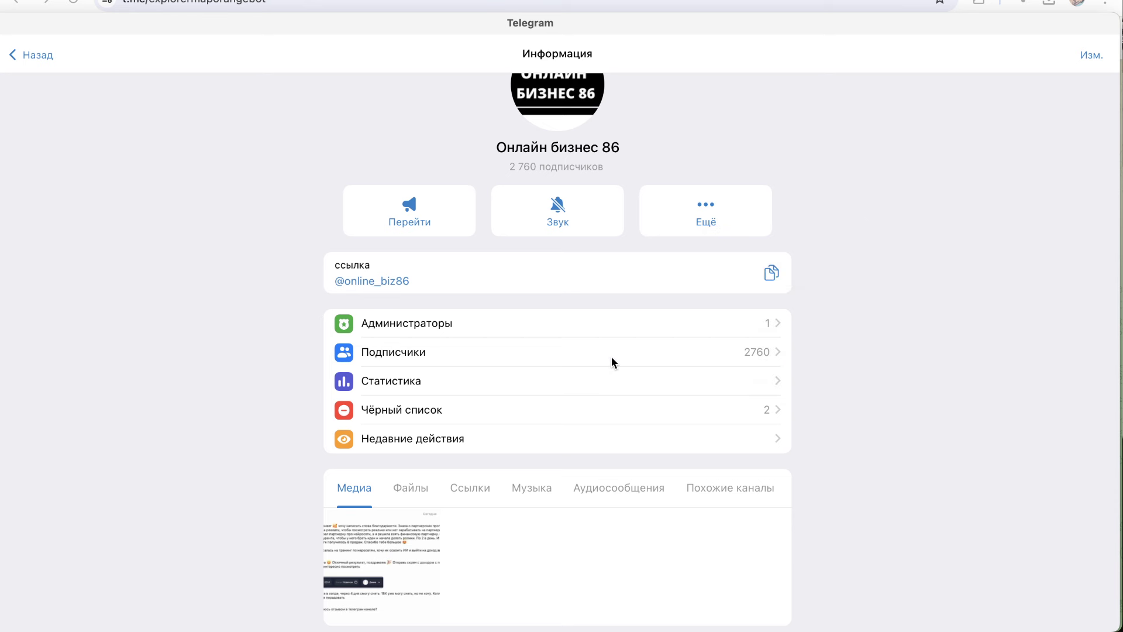
click(623, 328)
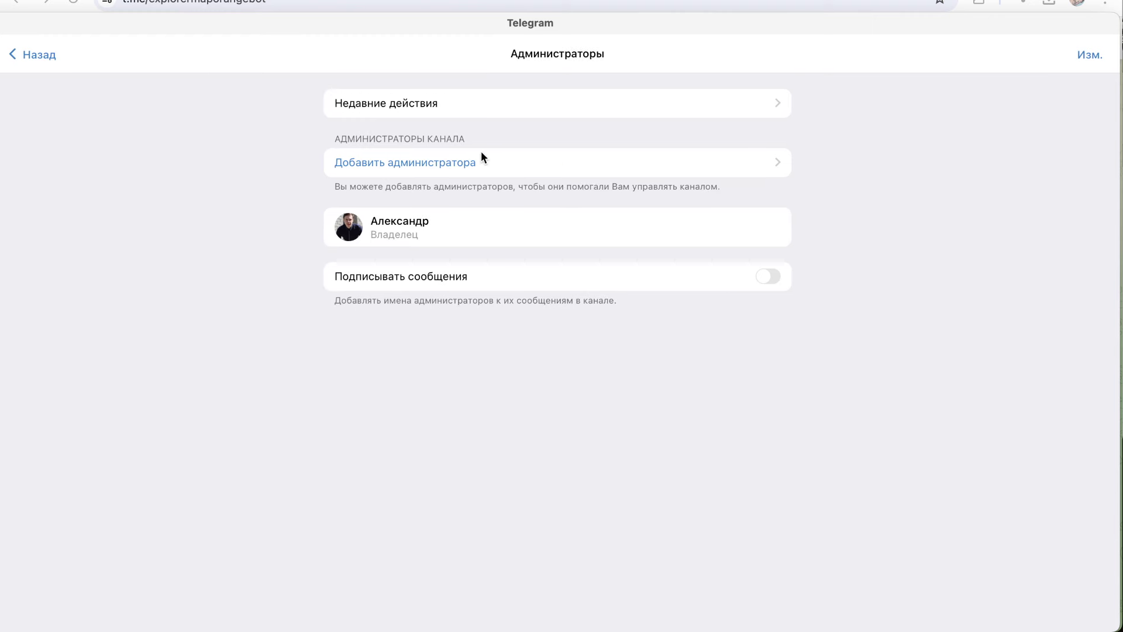
click(478, 167)
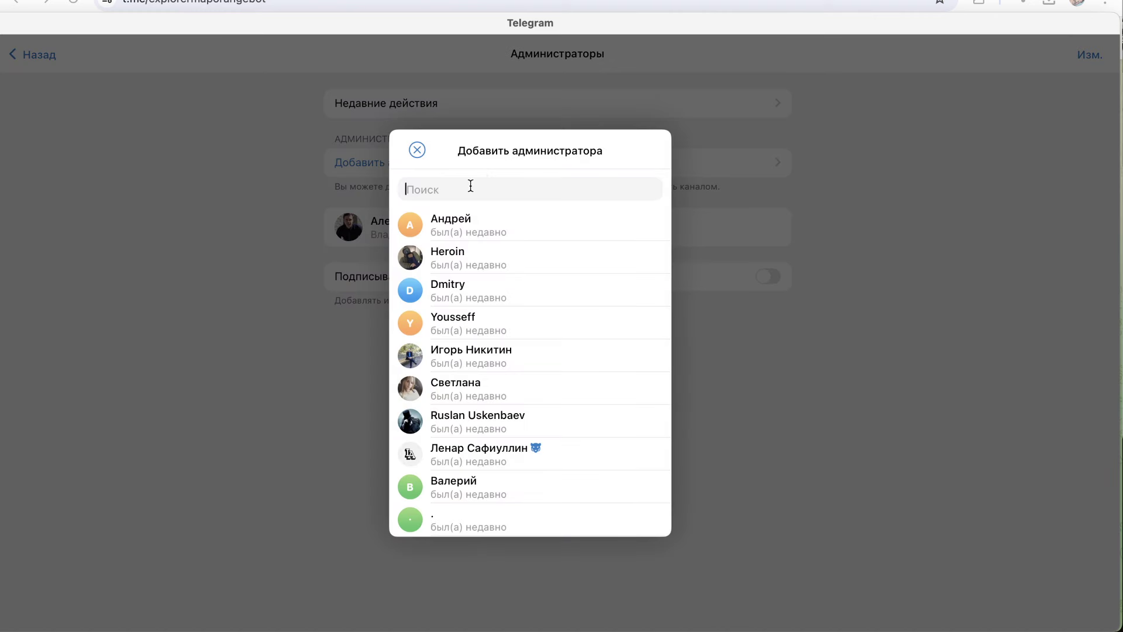
key(super+v)
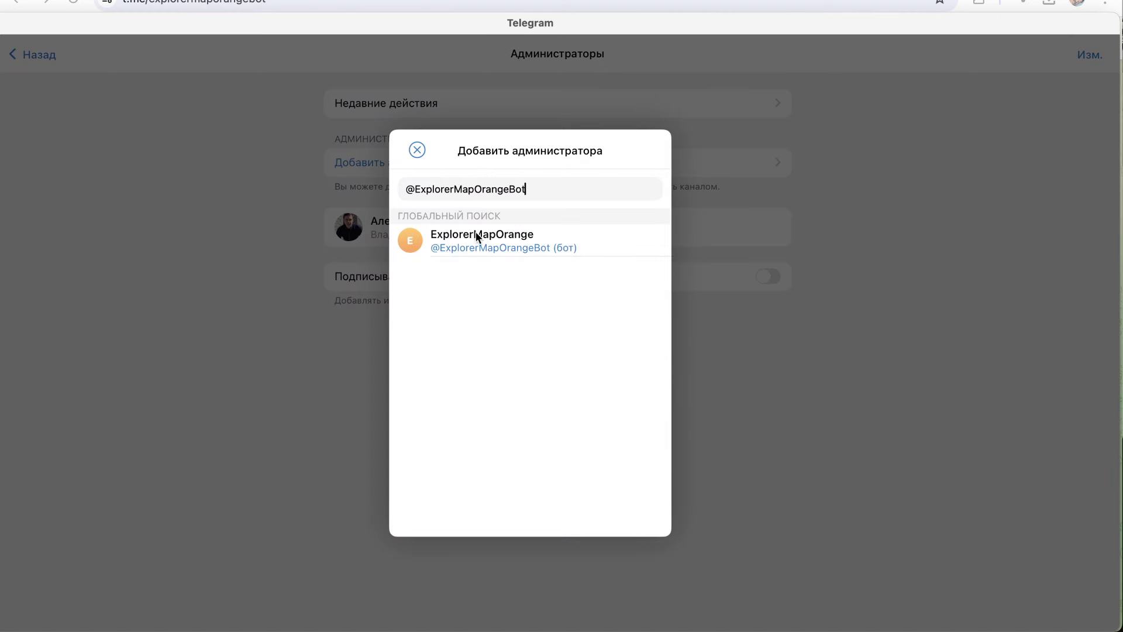
click(478, 241)
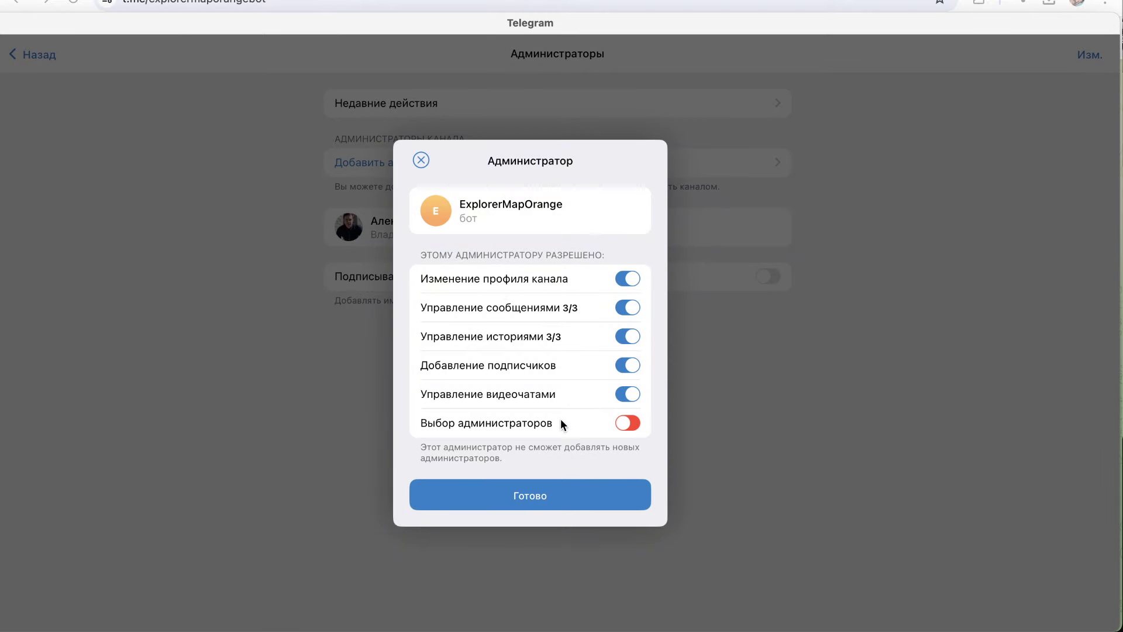
click(542, 492)
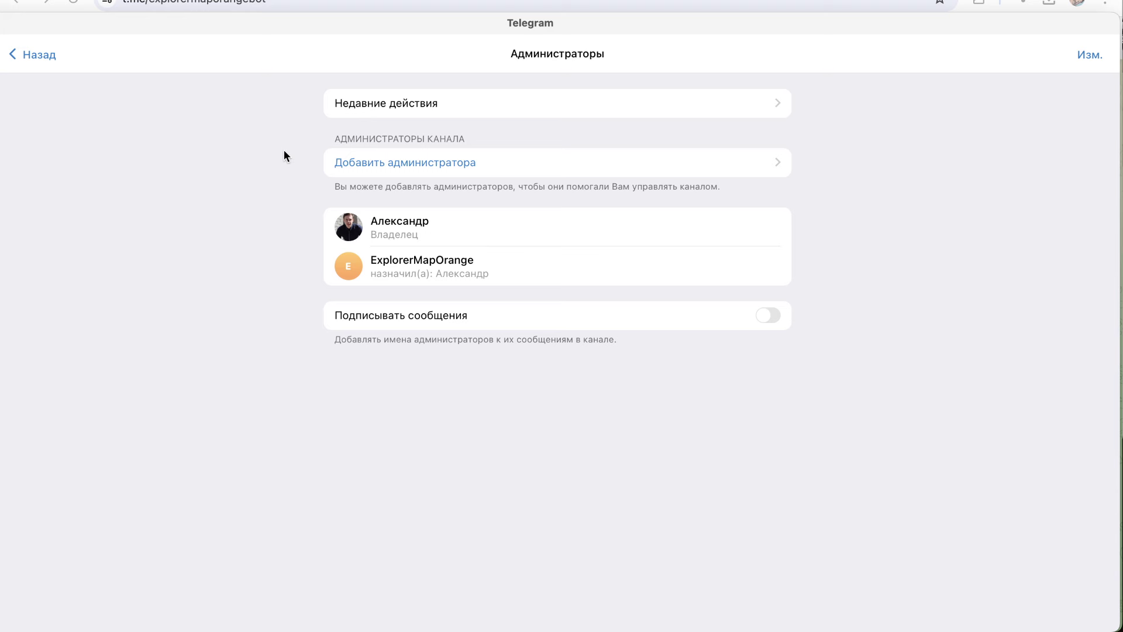
- Leave the administrator list, return to the Yandex Advertising Network page in the browser and finish creating the channel
click(43, 53)
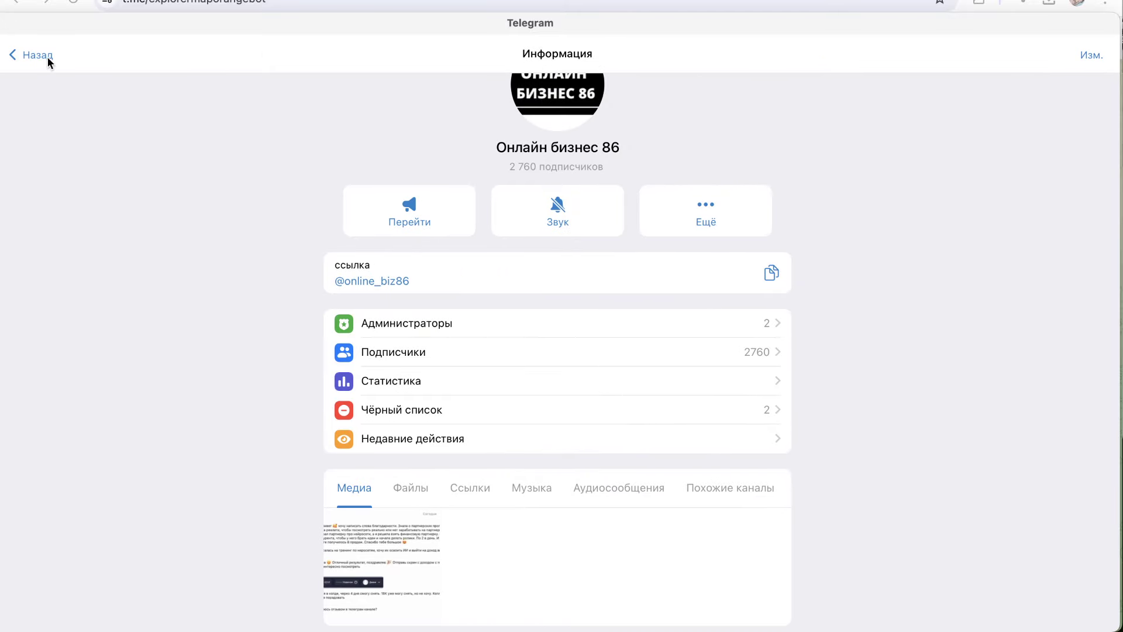
key(ctrl+shift+Tab)
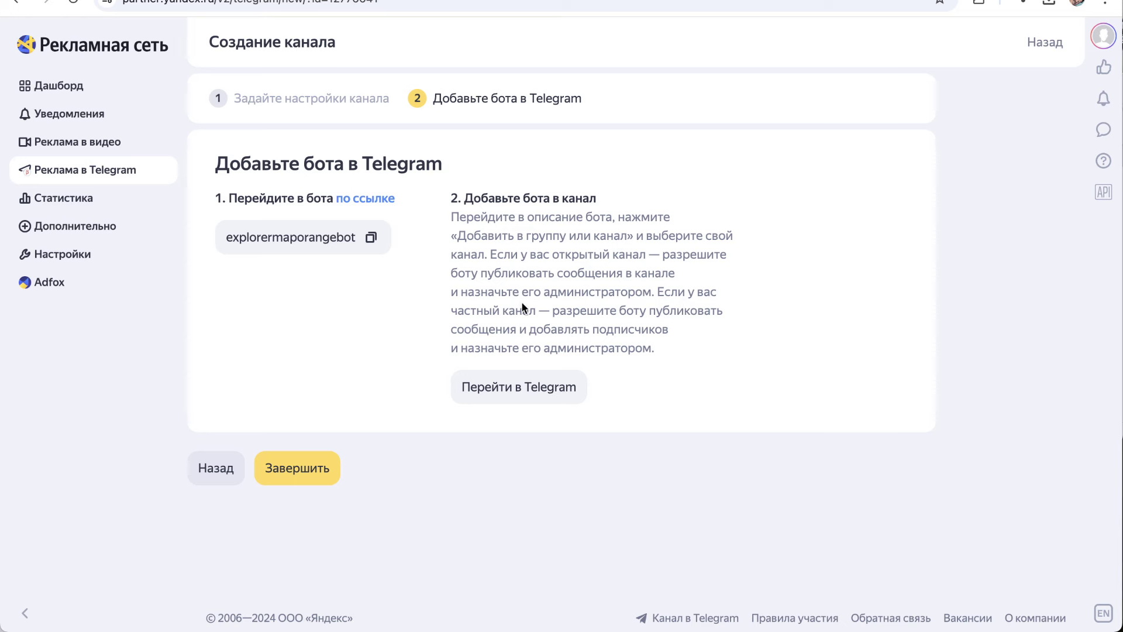
click(299, 469)
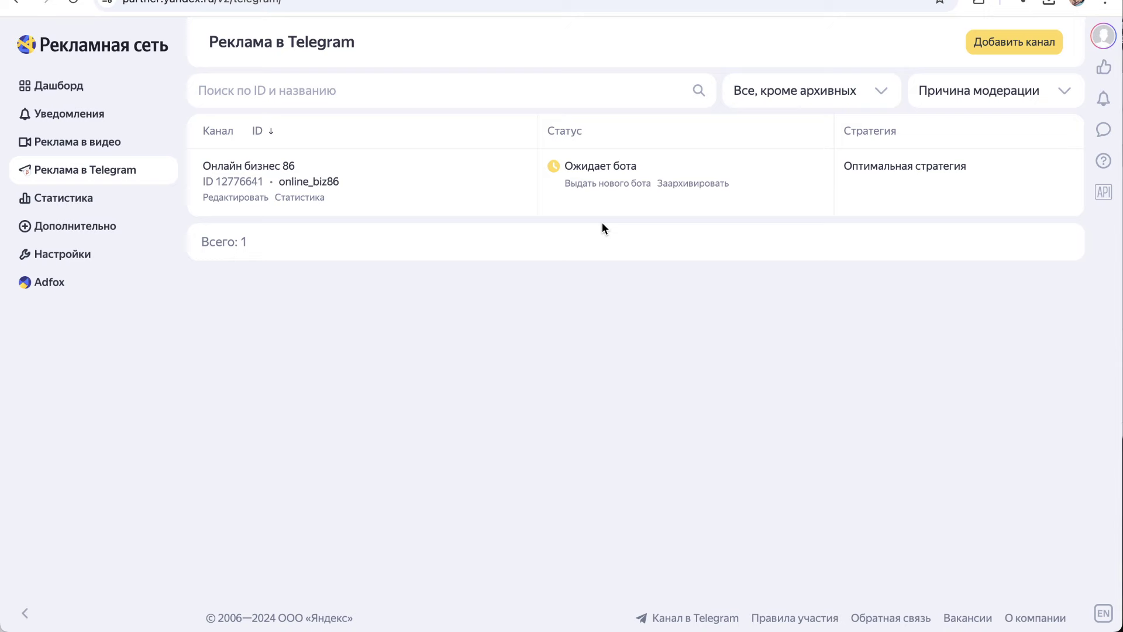
mouse_move(414, 621)
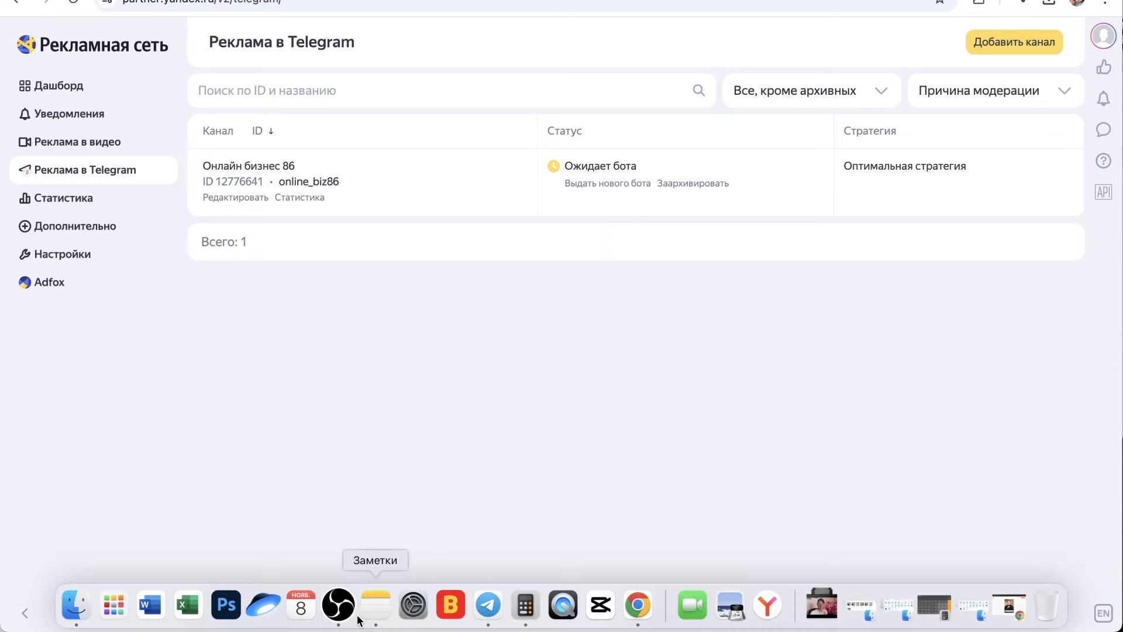